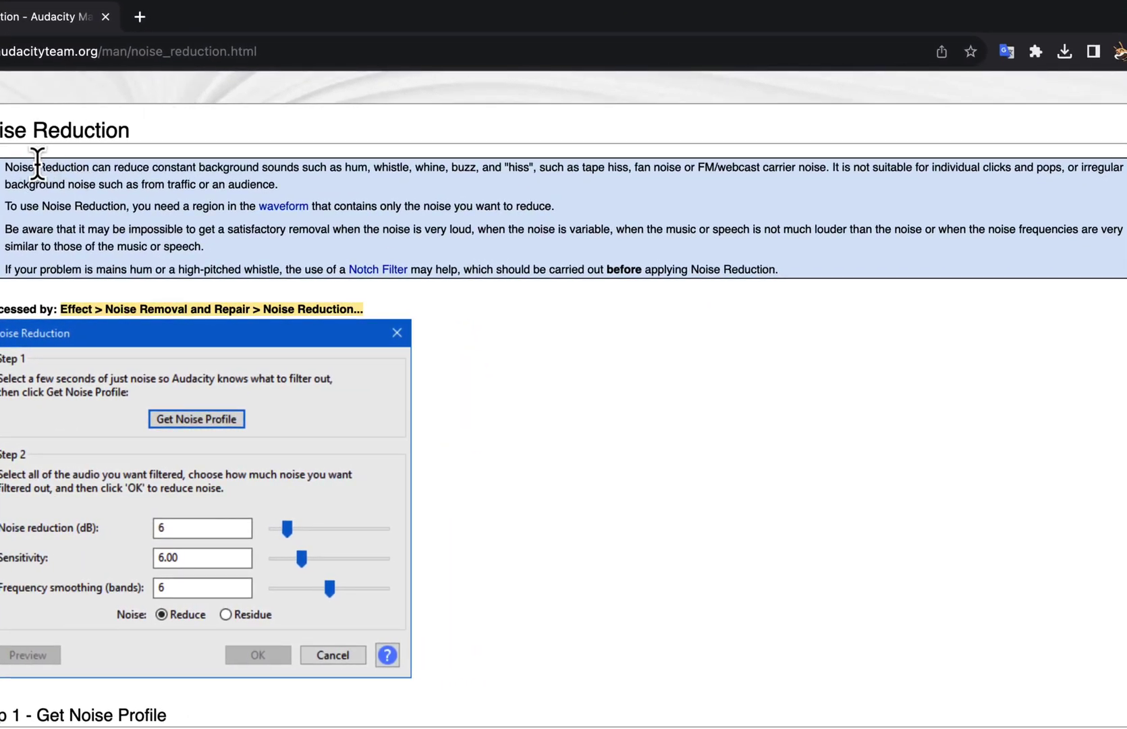
- Highlight the Noise Reduction intro, the clicks-and-pops sentence and the very-loud-noise warning while reading
drag(4, 167, 643, 167)
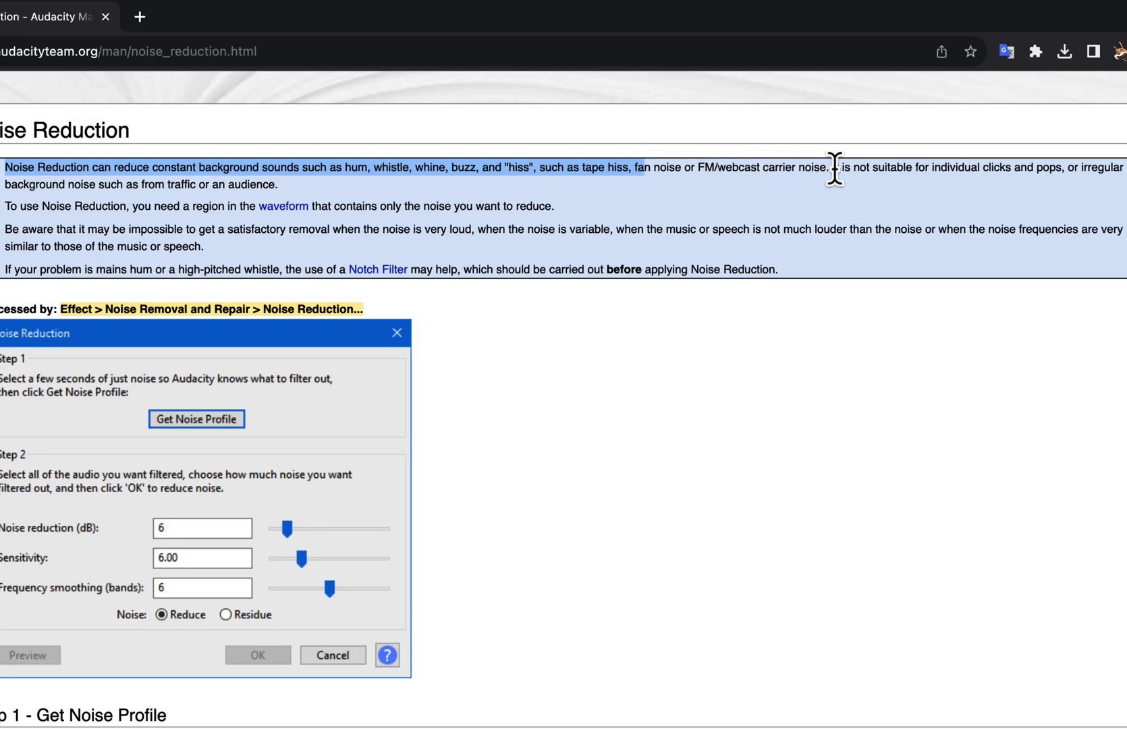
click(831, 166)
drag(831, 166, 836, 187)
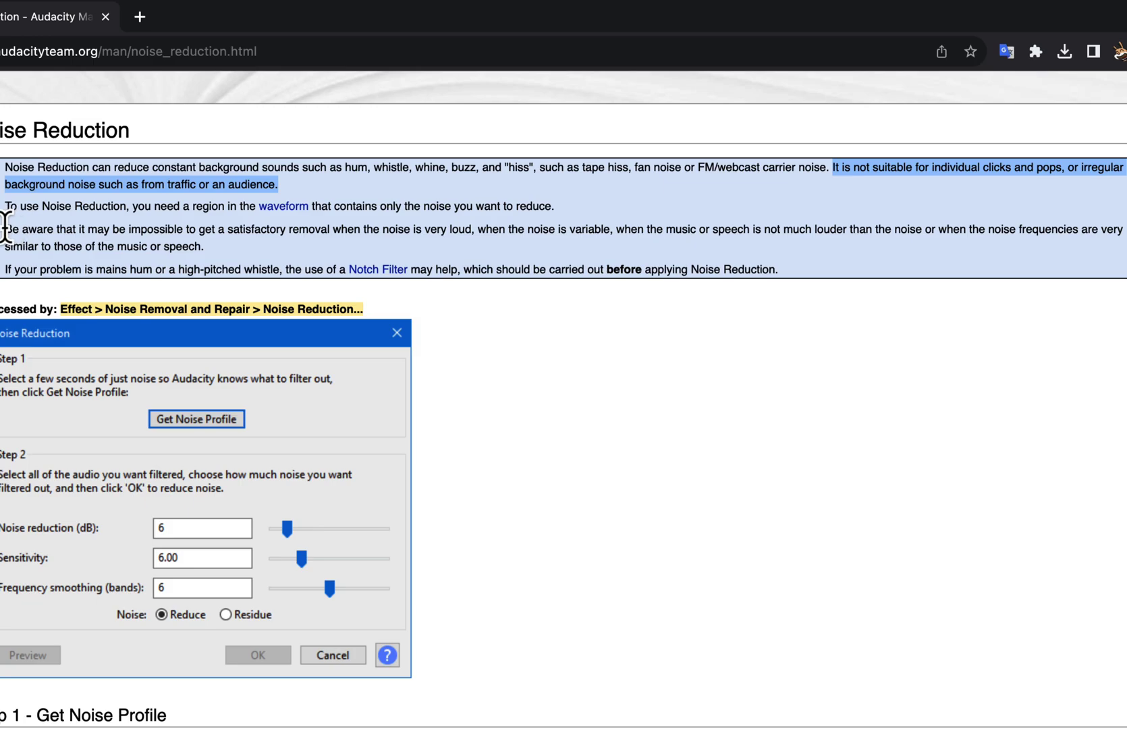
drag(4, 227, 297, 242)
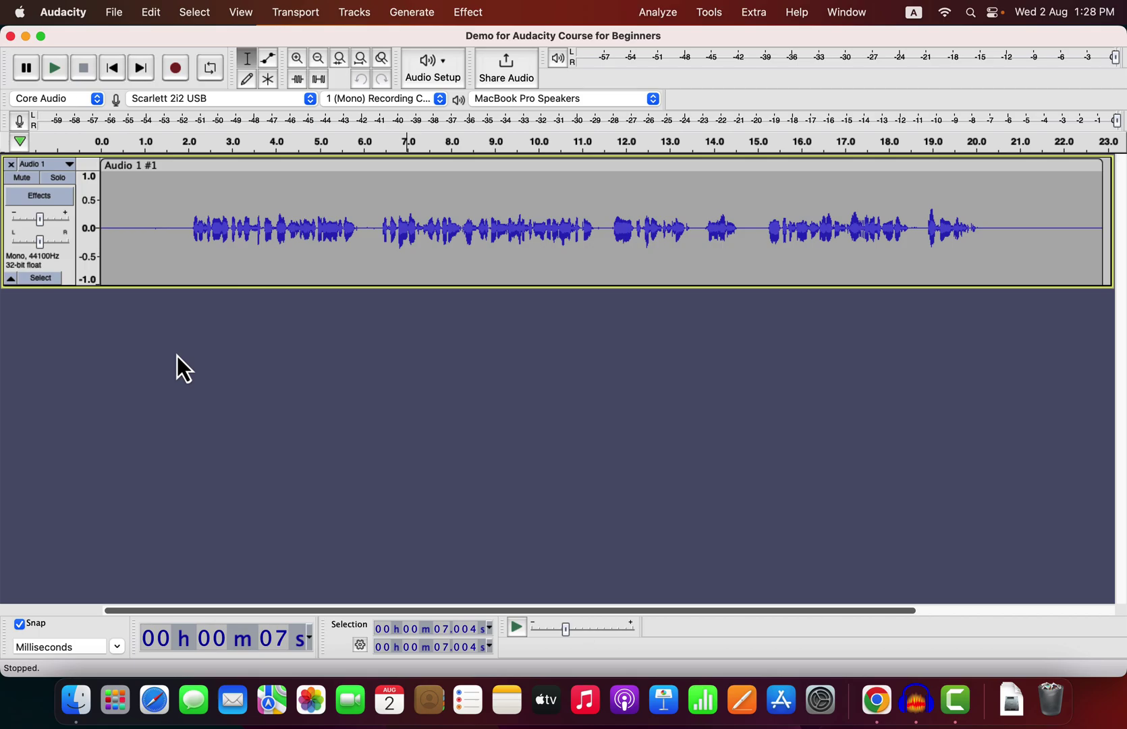
- Play the first two seconds and a short stretch near 1.2 s, then select and play 0–1 s
drag(188, 229, 78, 201)
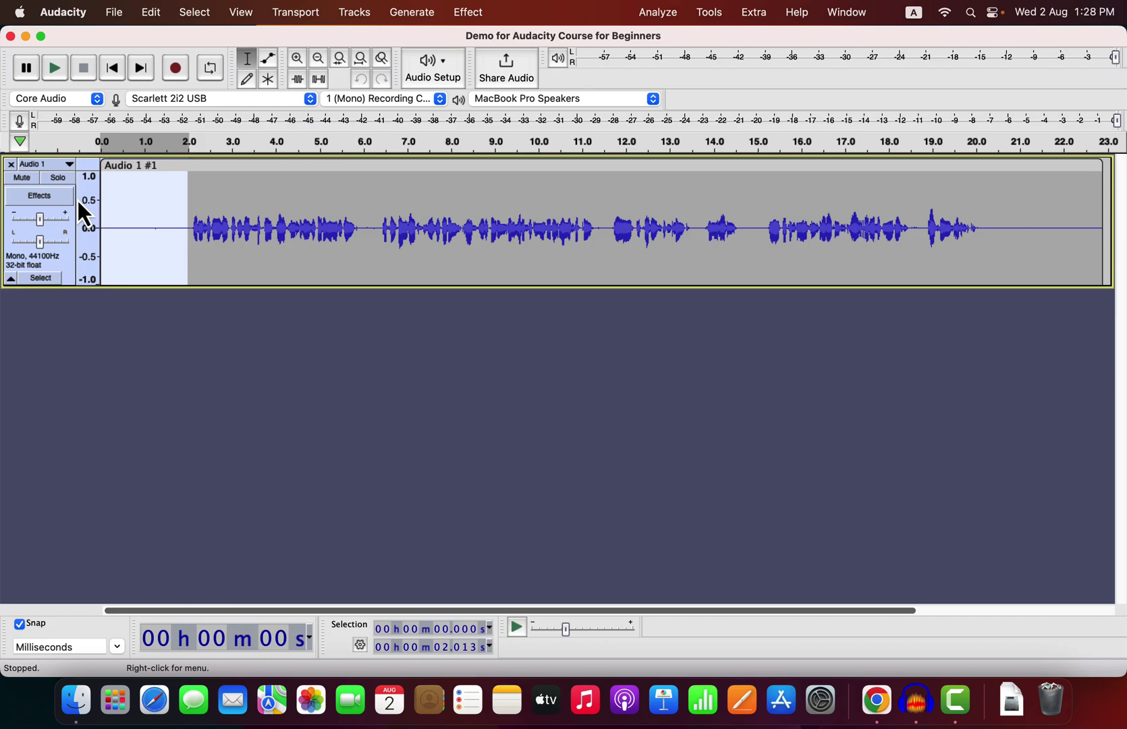
key(space)
click(158, 242)
drag(153, 236, 166, 234)
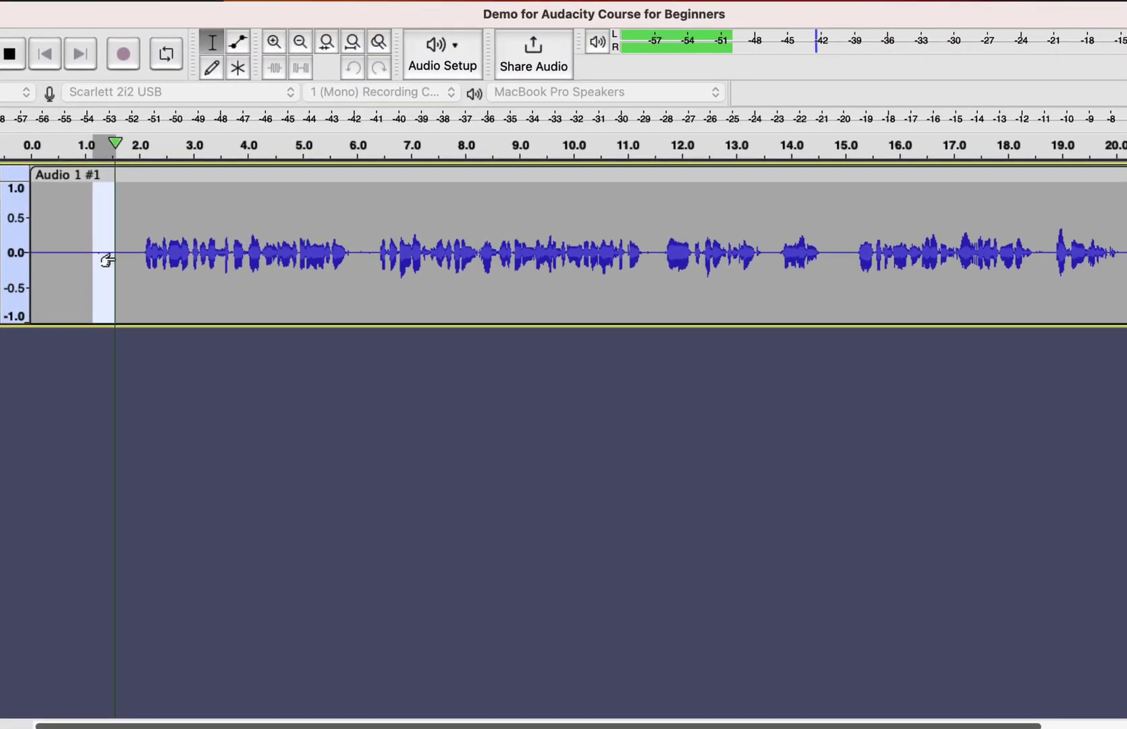
key(space)
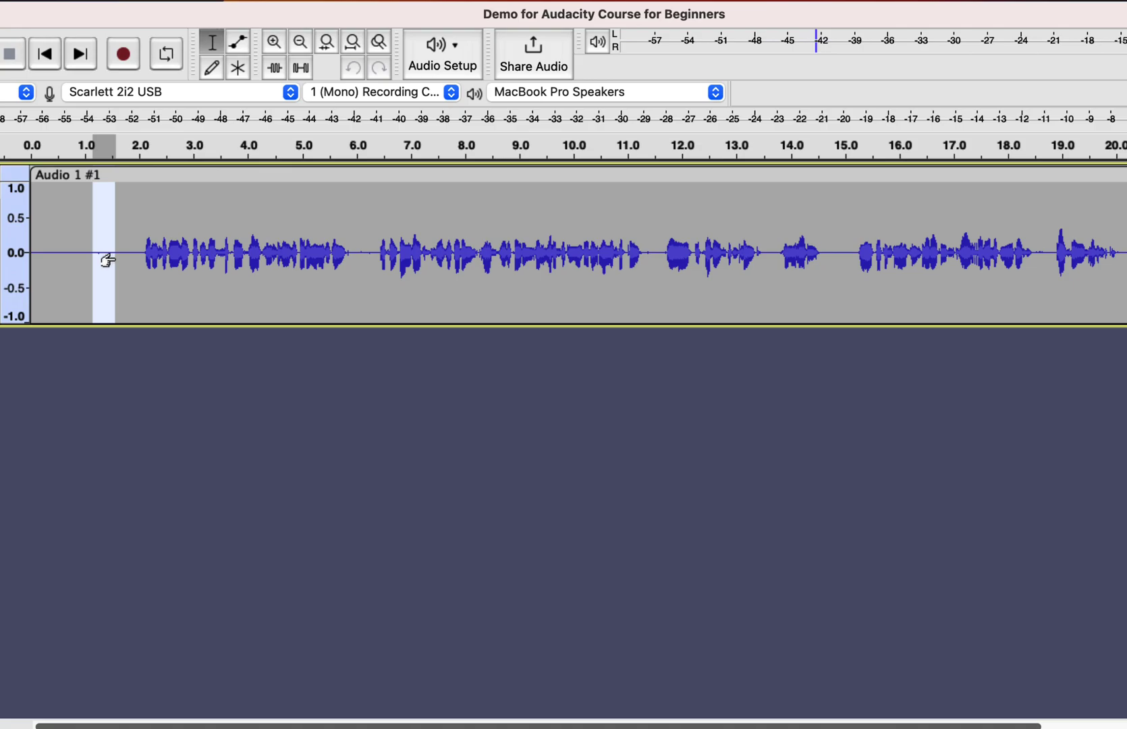
drag(88, 258, 31, 239)
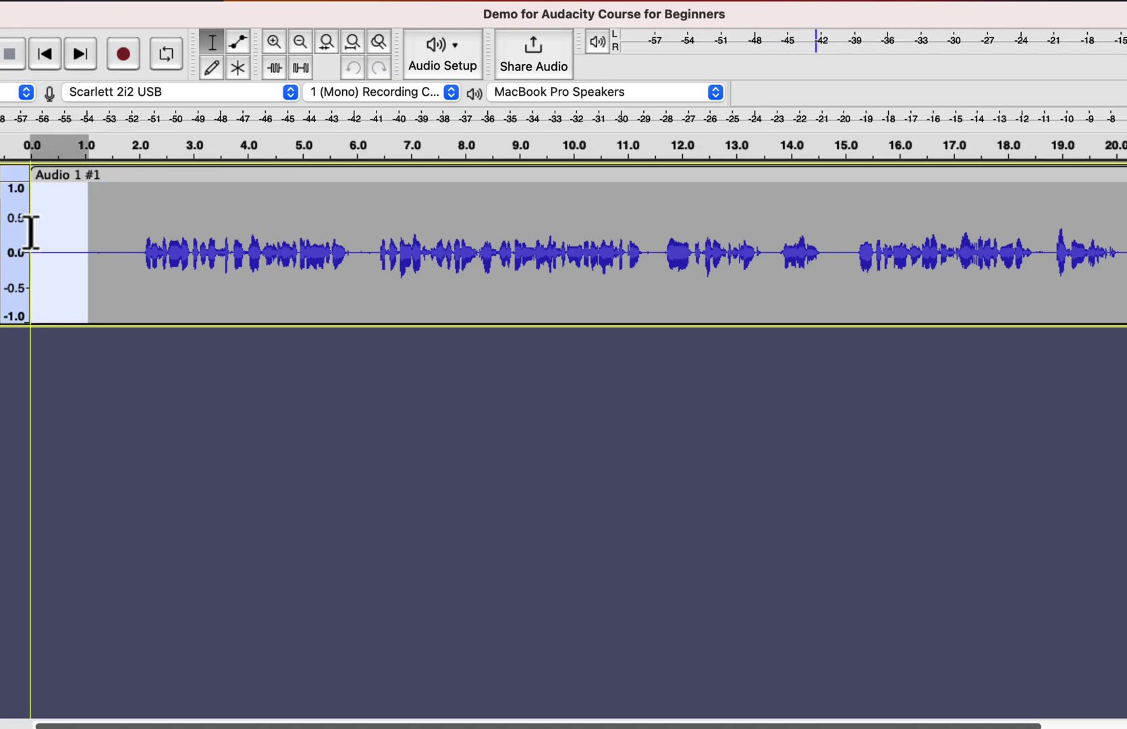
key(space)
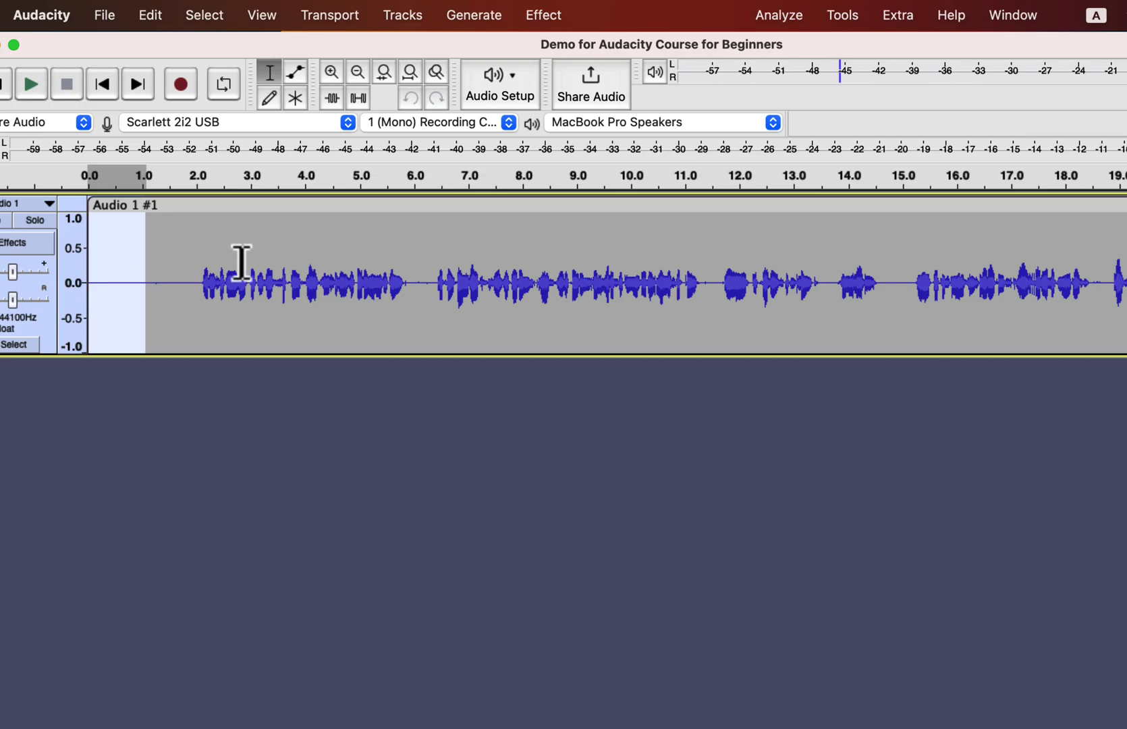
- Normalize the entire Audio 1 clip to a peak amplitude of -3.0 dB
double_click(309, 260)
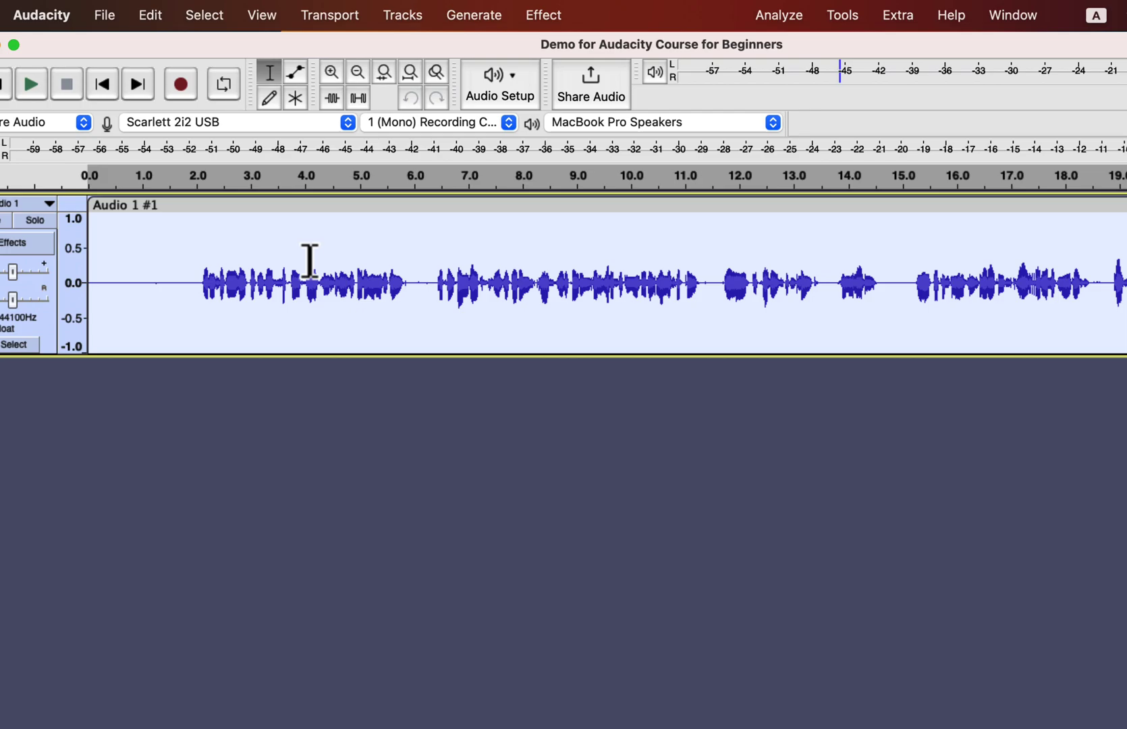
click(541, 19)
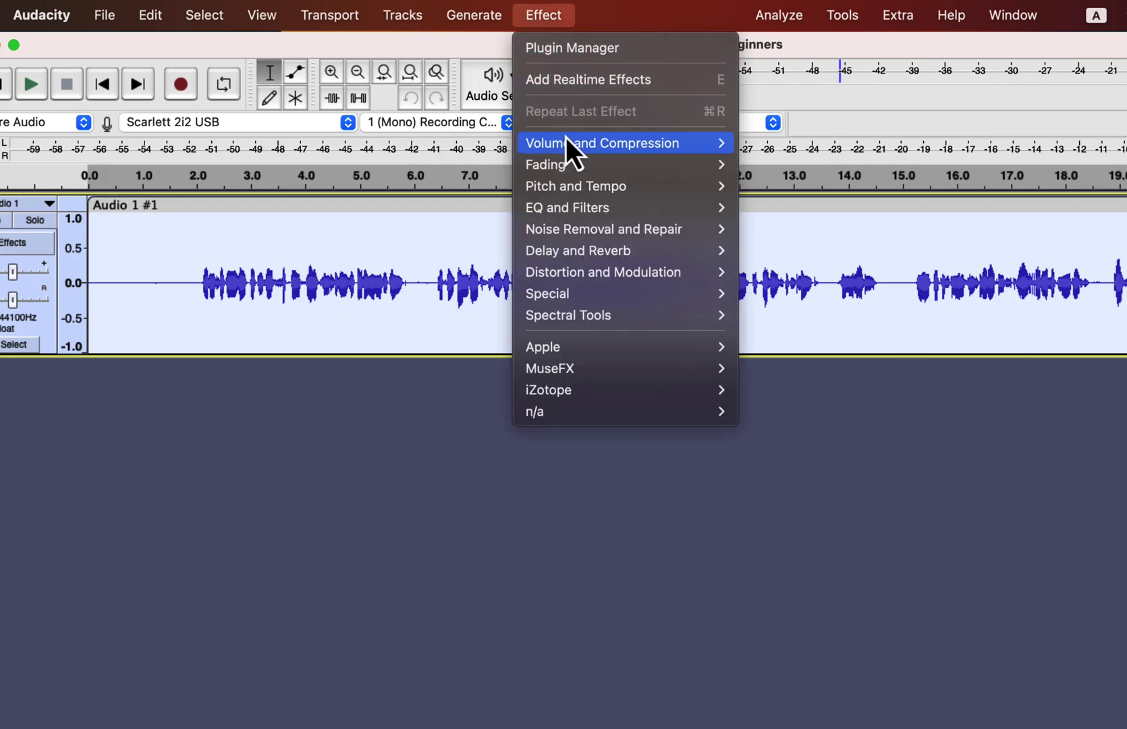
mouse_move(566, 138)
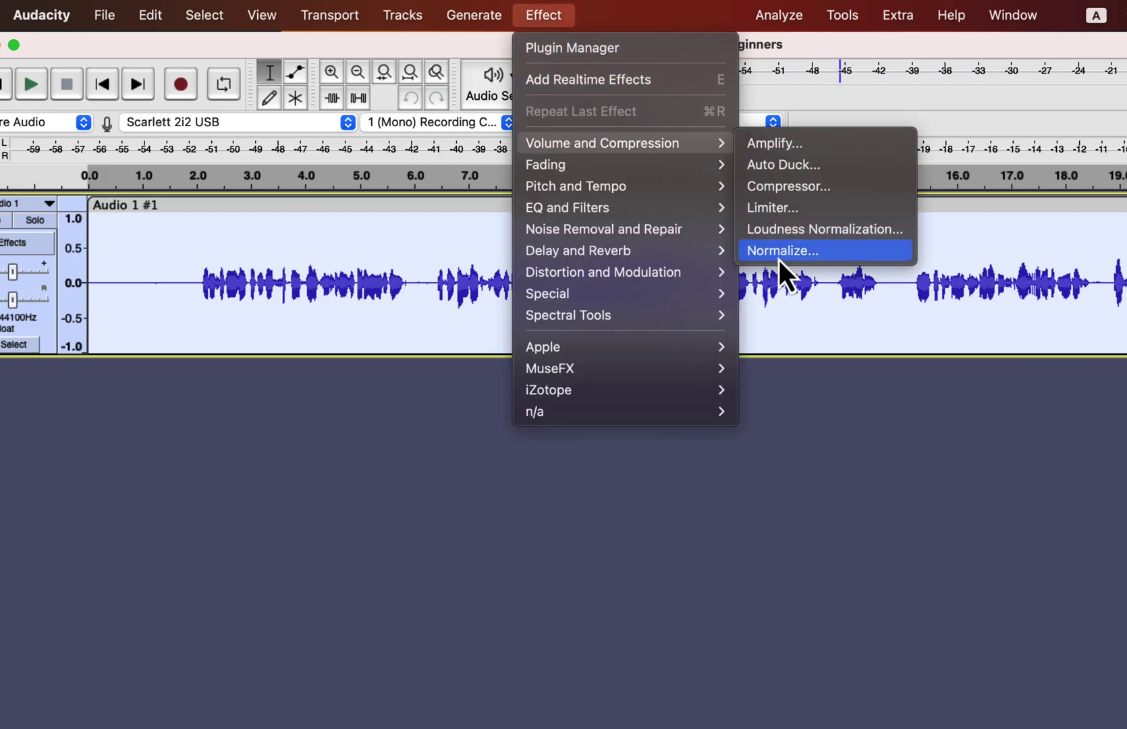
click(830, 259)
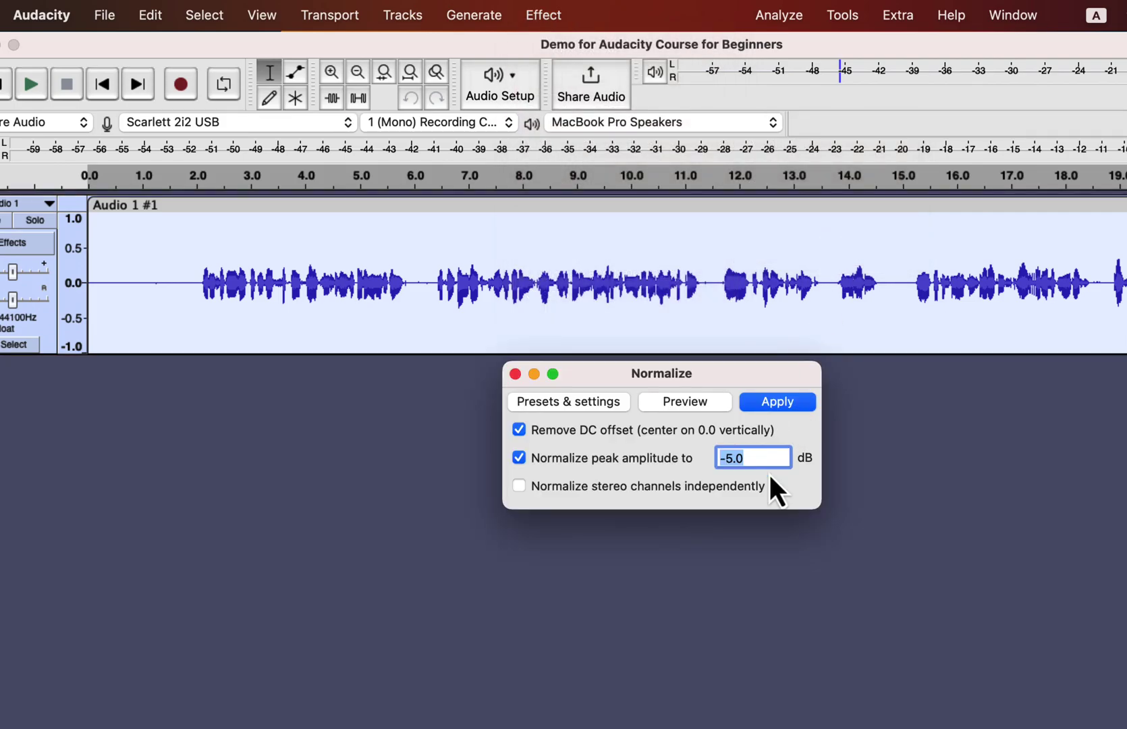
click(732, 459)
key(BackSpace)
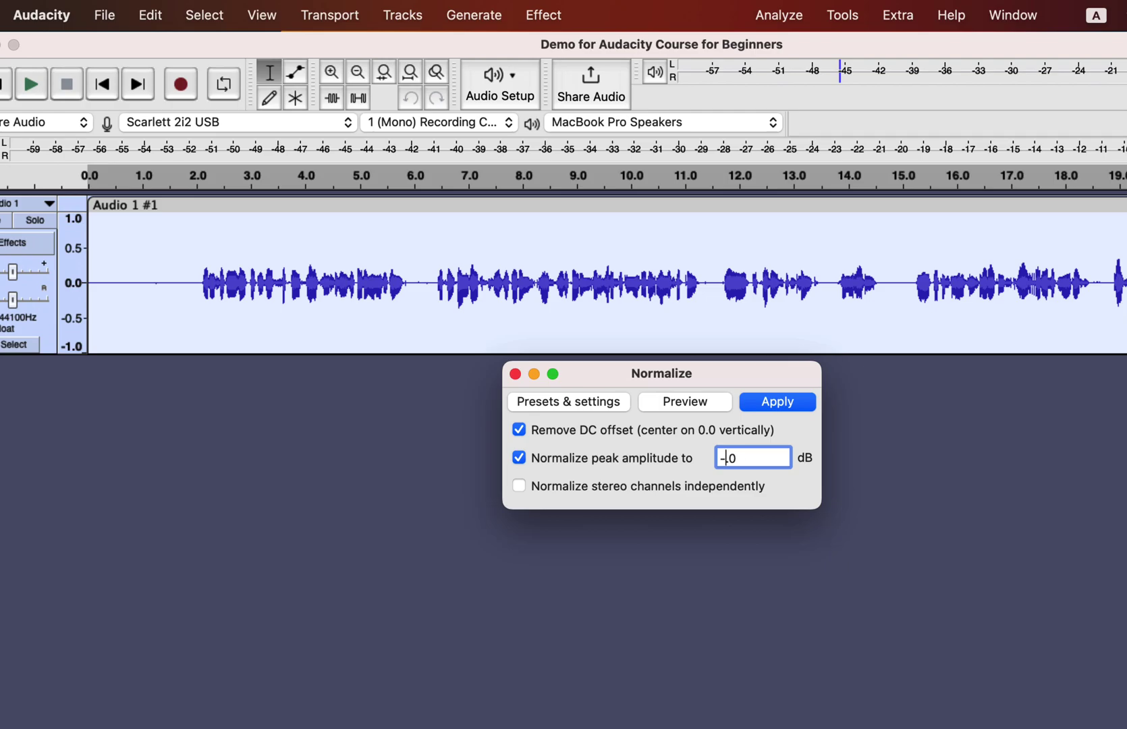
text(3)
click(797, 405)
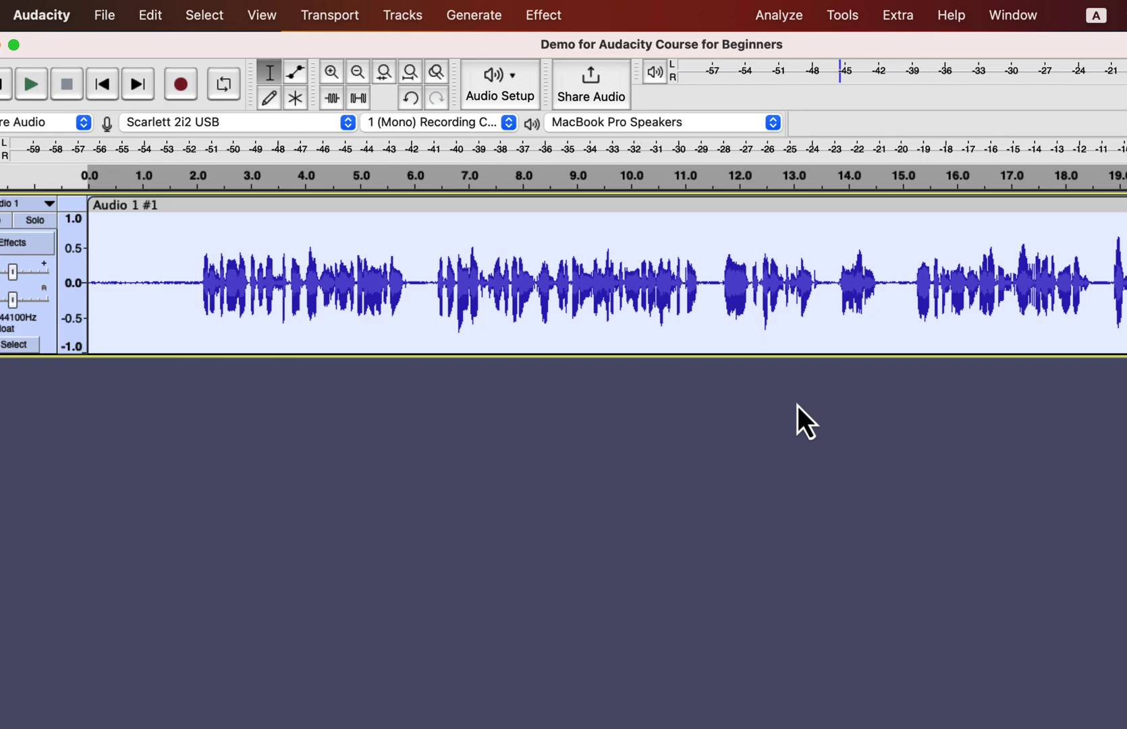
- Select and play the 0–1 s noise-only lead-in of the normalized track
drag(143, 284, 75, 268)
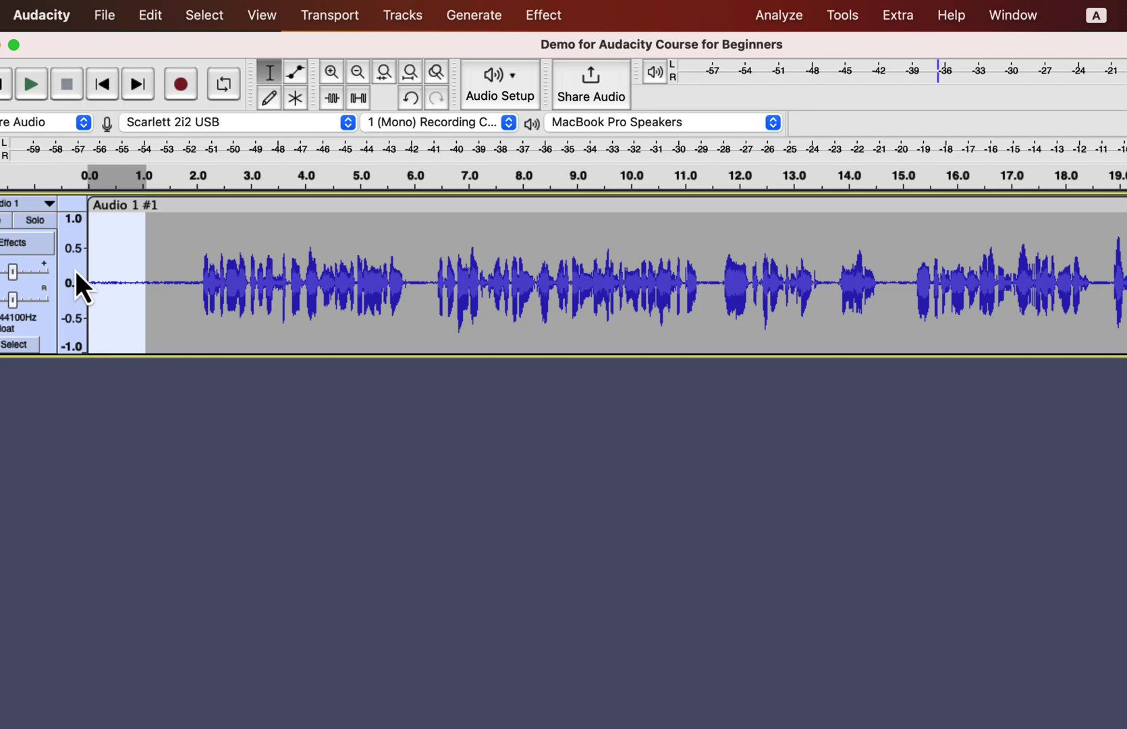
key(space)
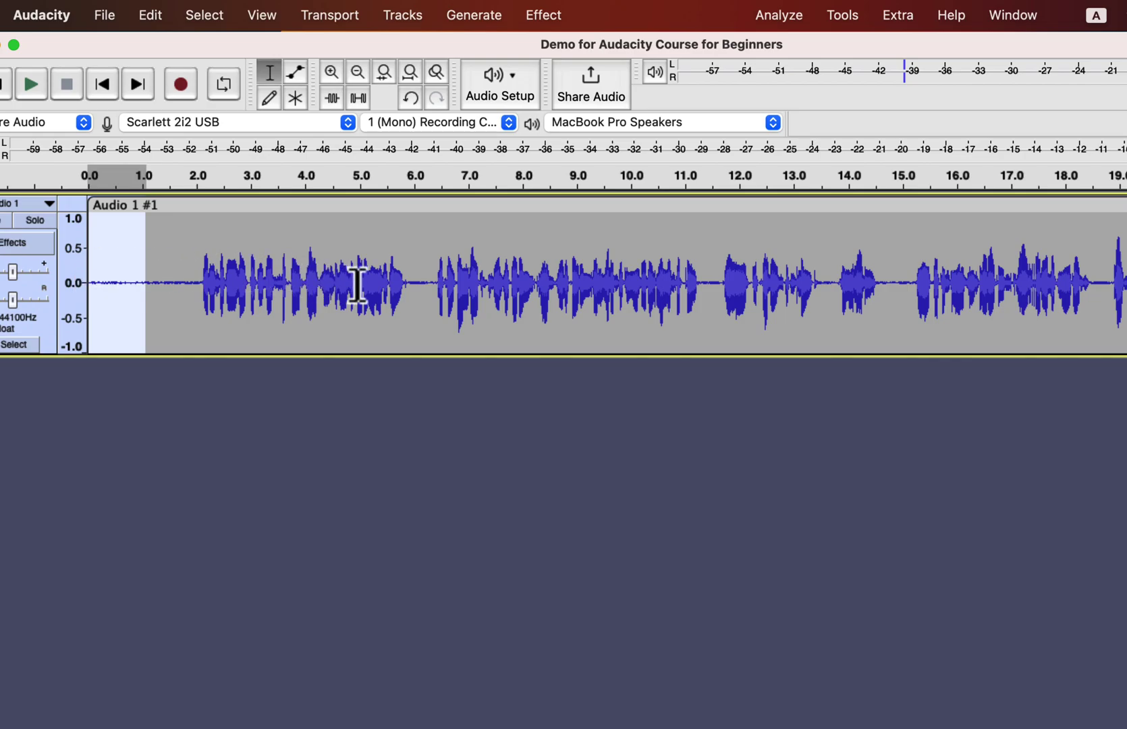
- Try selecting pauses at 6.0 s, near 14 s, 14.5–15.1 s and 20–21 s
click(411, 279)
drag(411, 279, 430, 297)
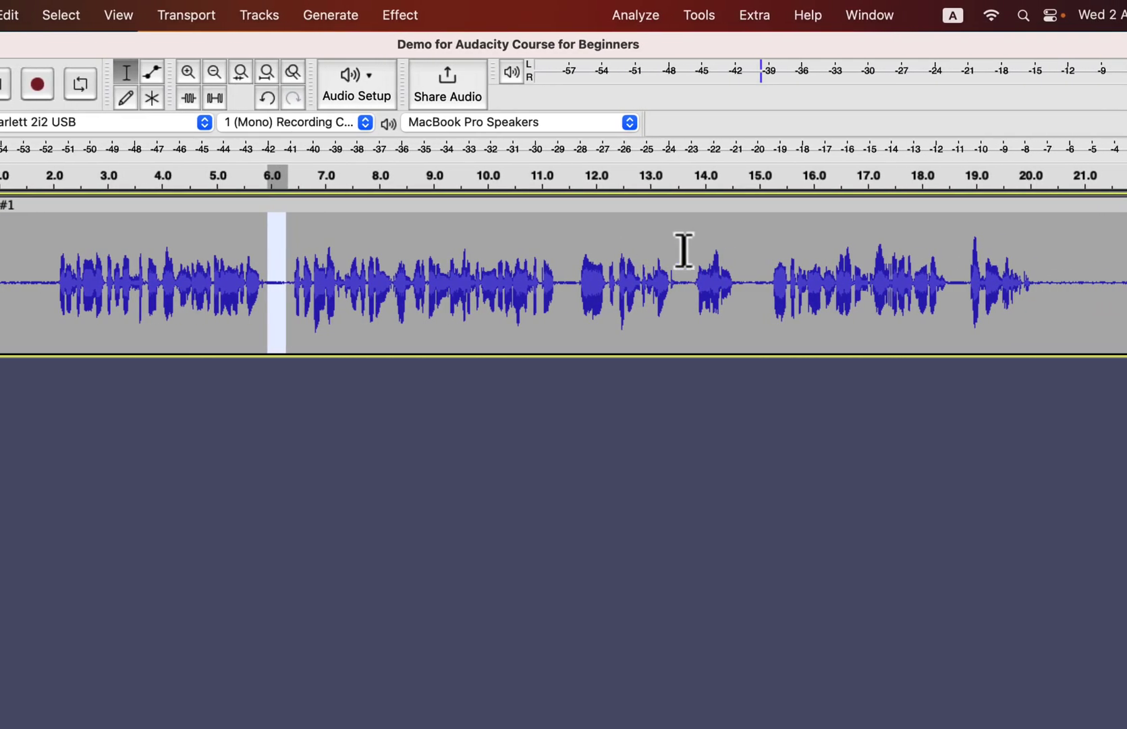
drag(735, 282, 764, 297)
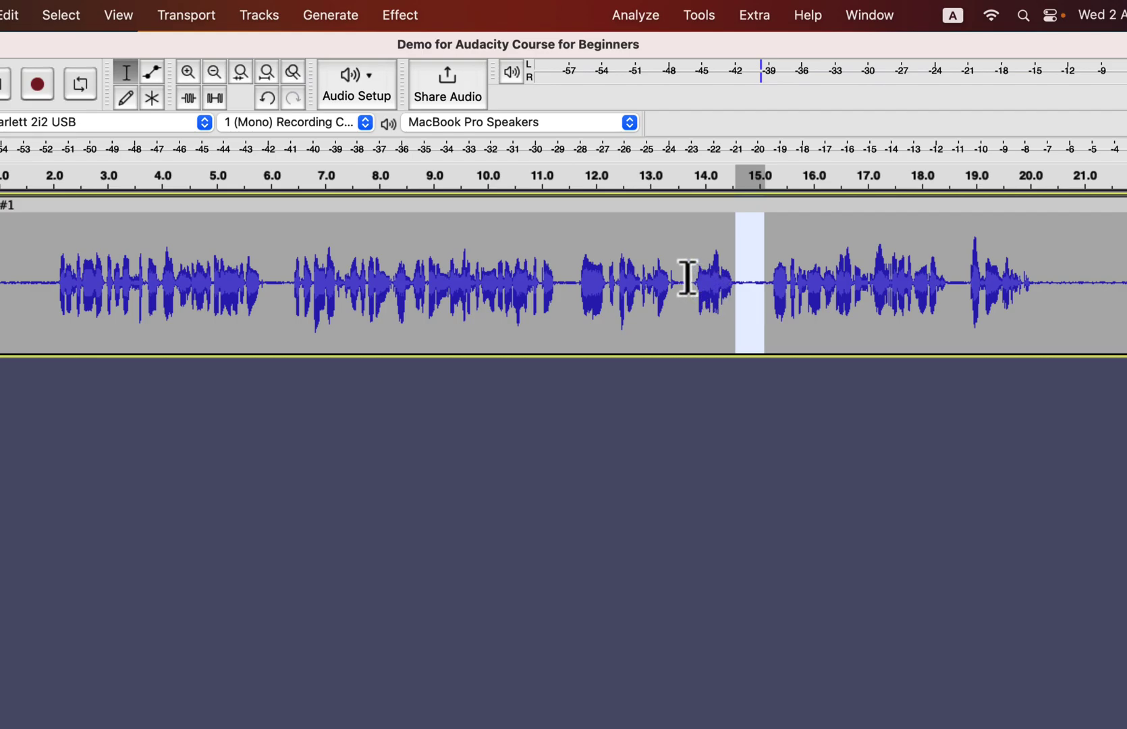
drag(679, 277, 690, 291)
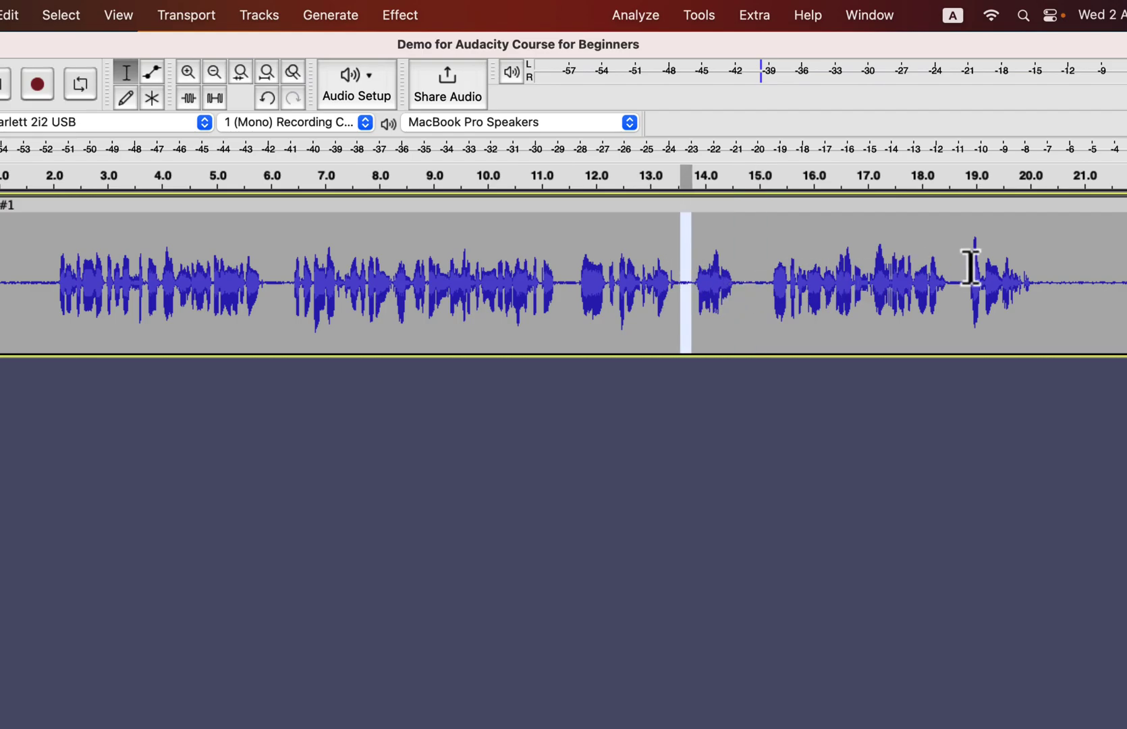
drag(1043, 253, 1107, 286)
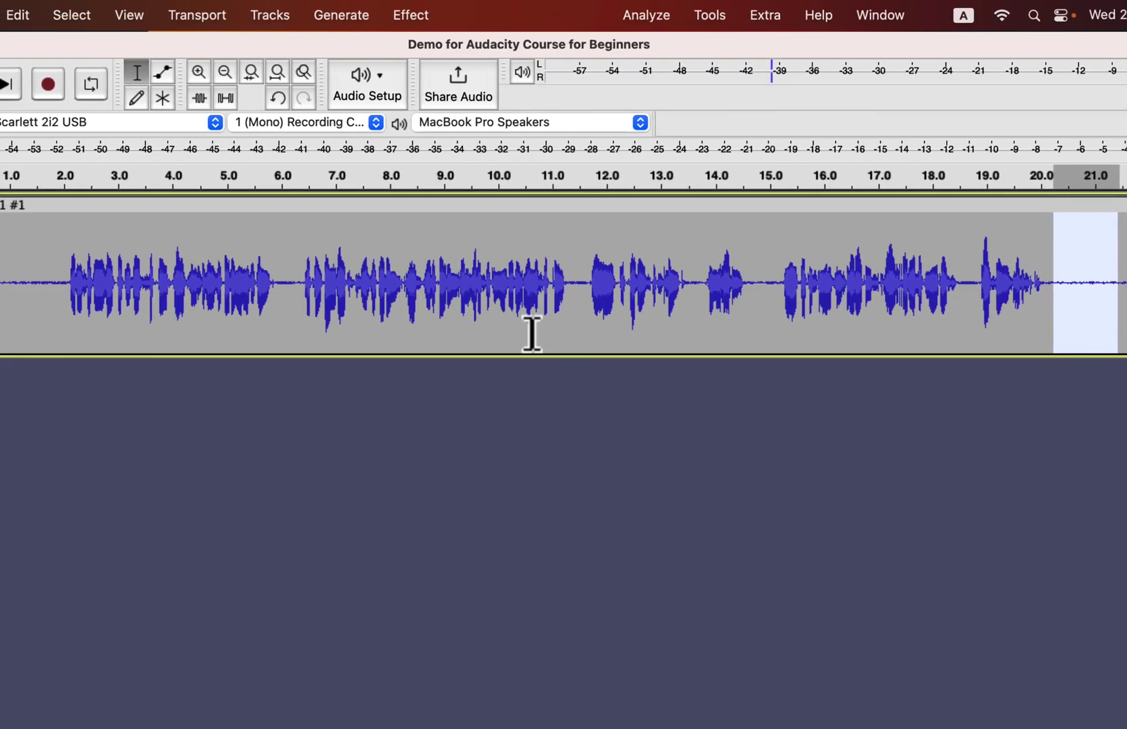
- Select the first second of the track and zoom in on its start
click(10, 273)
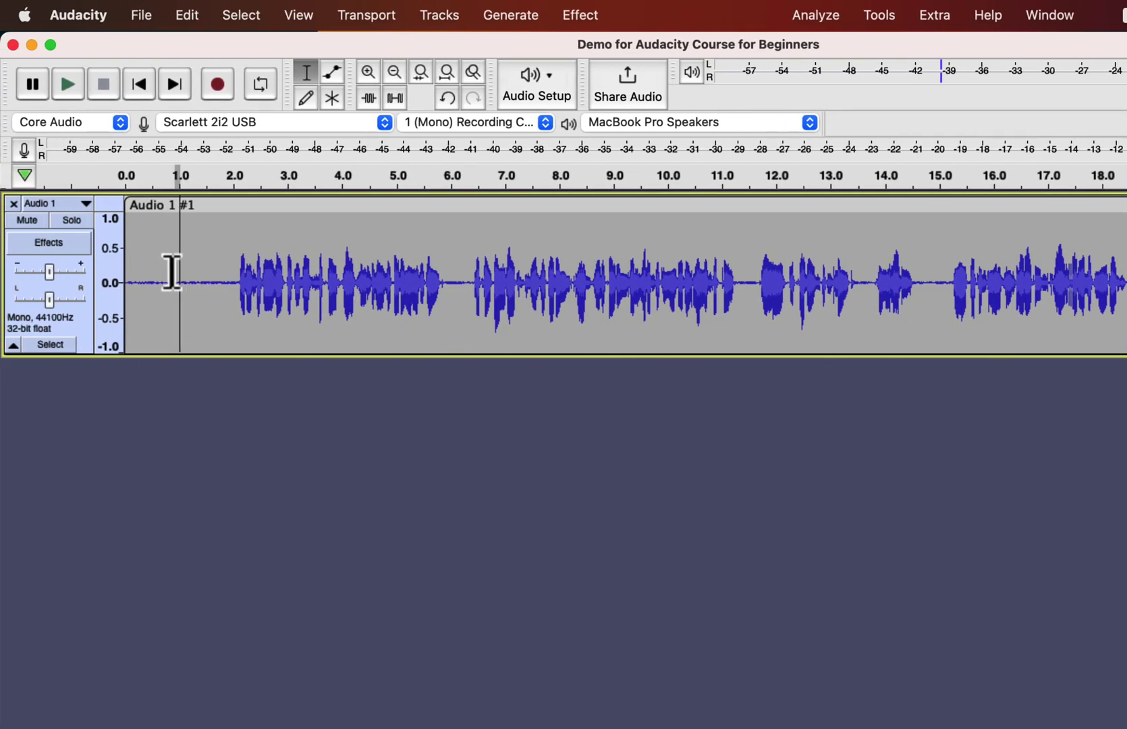
drag(172, 272, 126, 265)
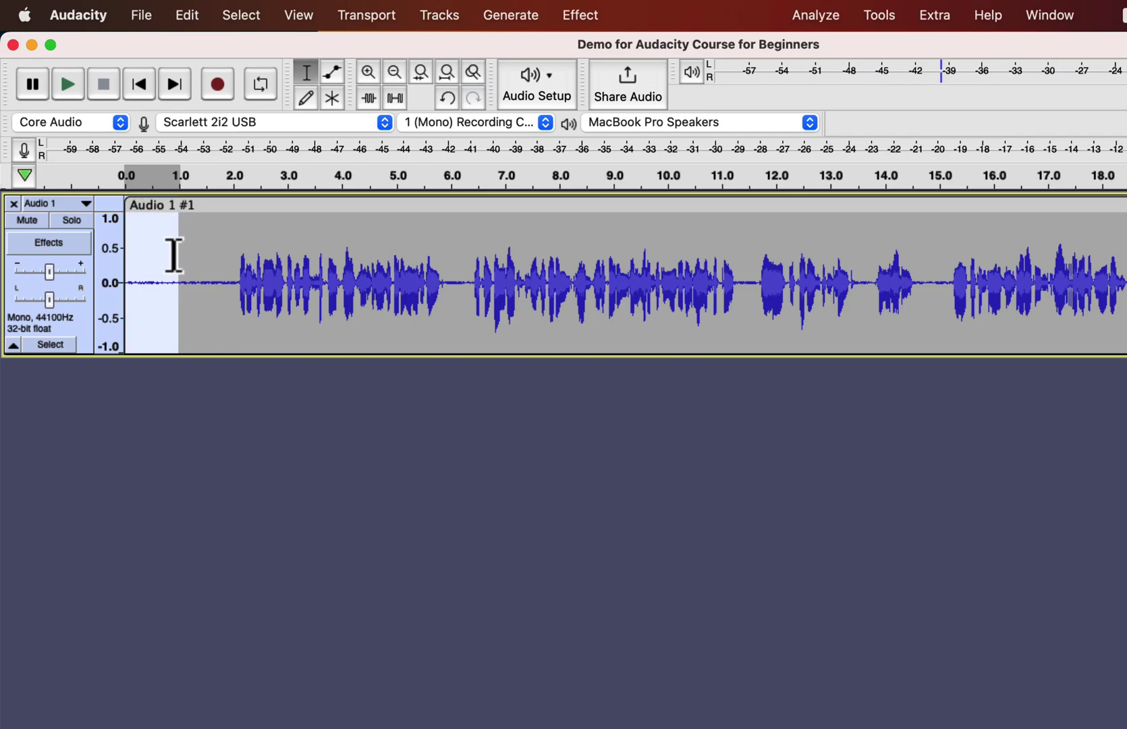
scroll(173, 256, up, 5)
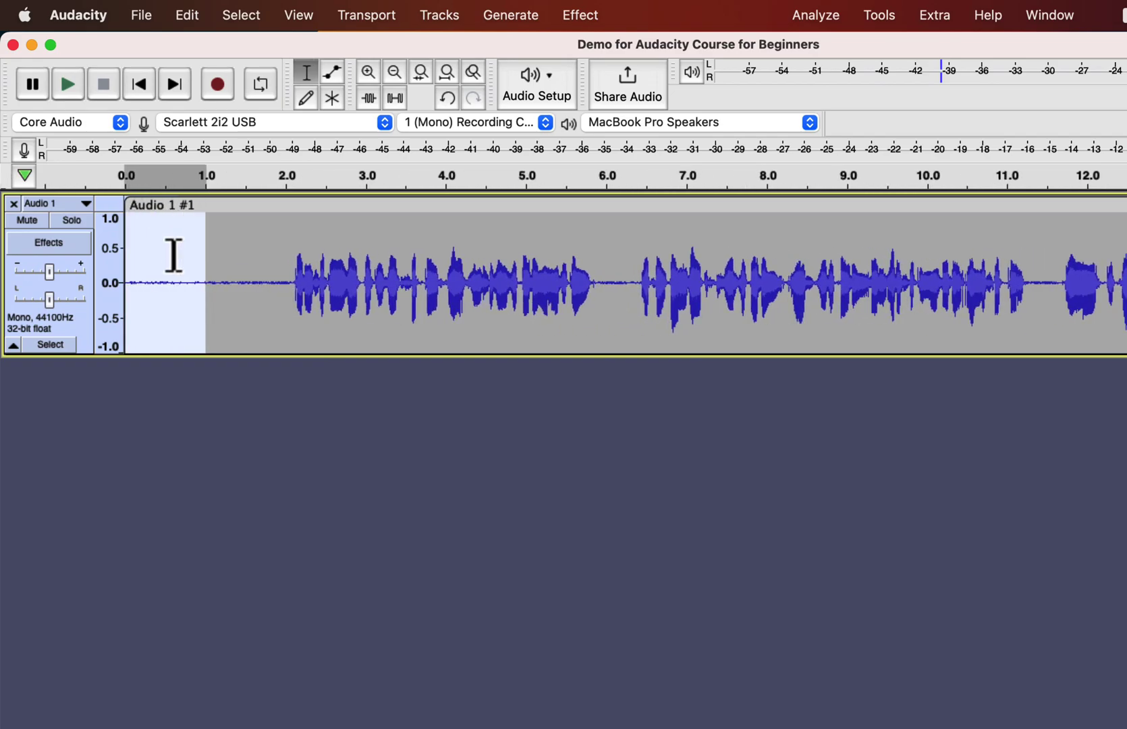
scroll(174, 256, up, 4)
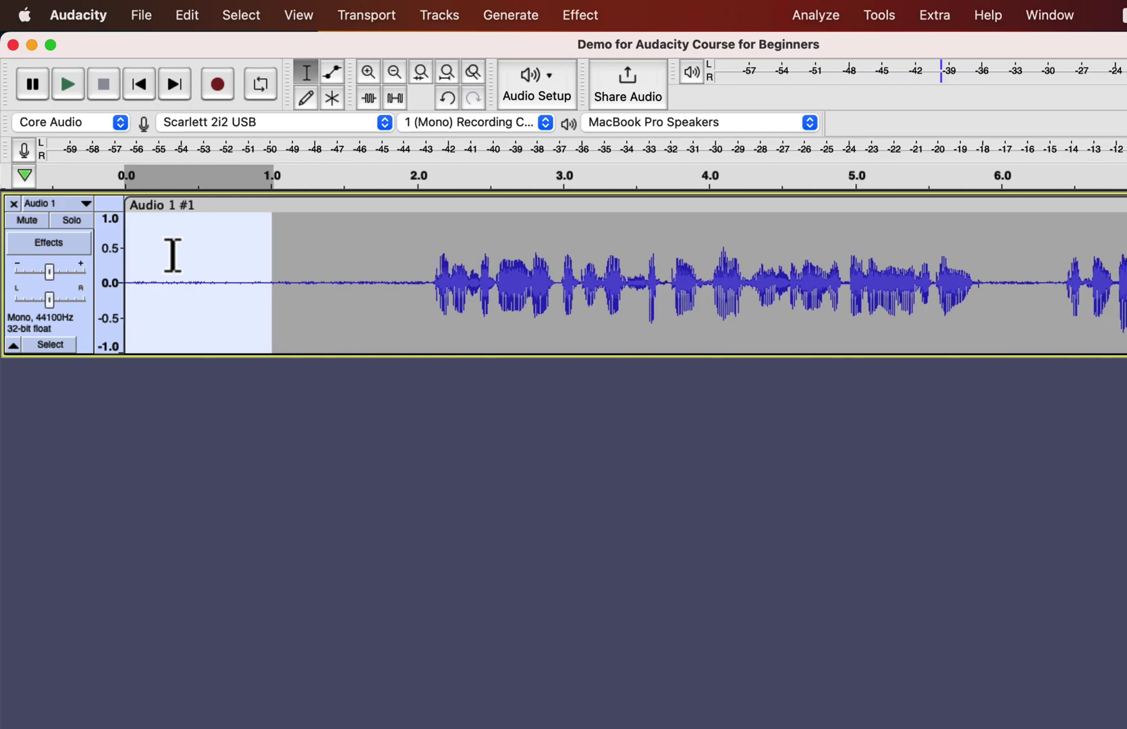
scroll(174, 255, up, 4)
scroll(173, 255, left, 2)
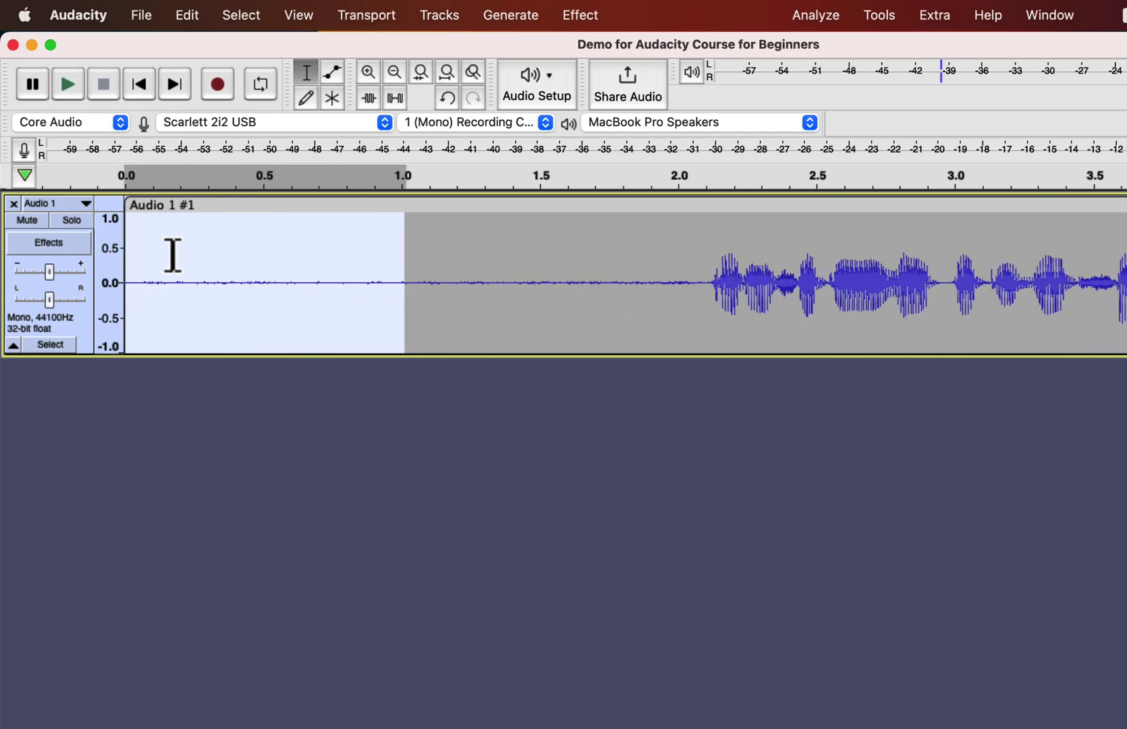
scroll(174, 255, up, 2)
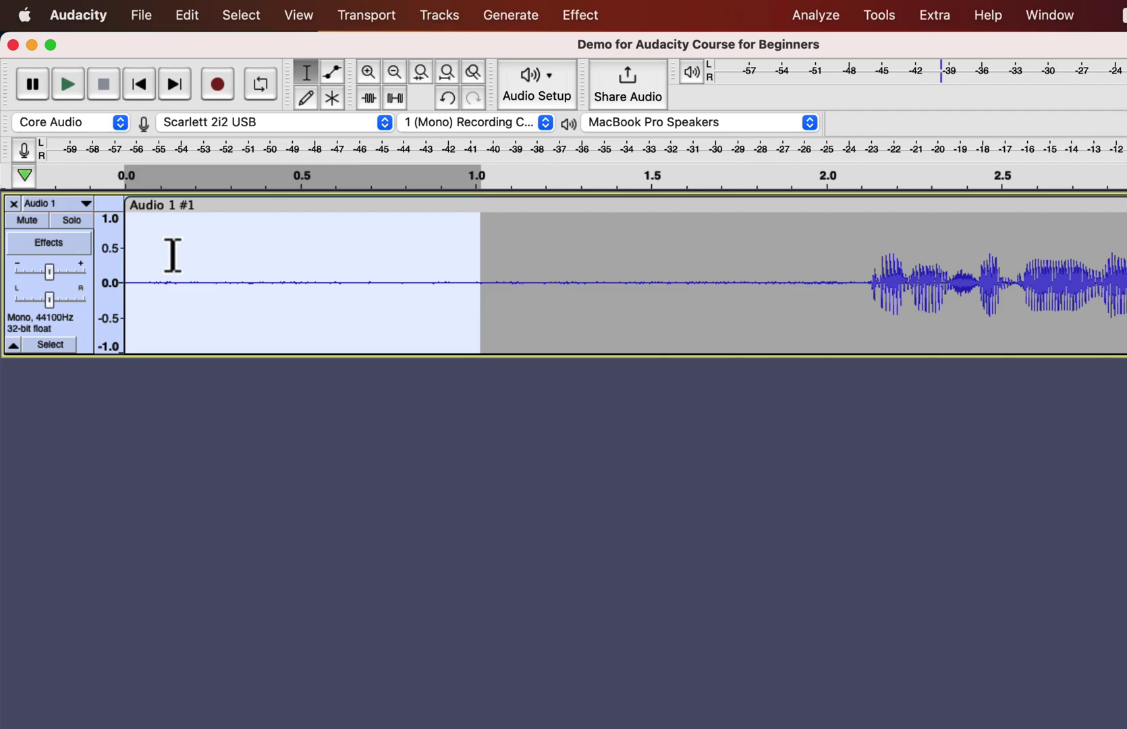
- Select progressively shorter silent stretches at the start, down to the first 0.05 seconds
drag(305, 282, 116, 252)
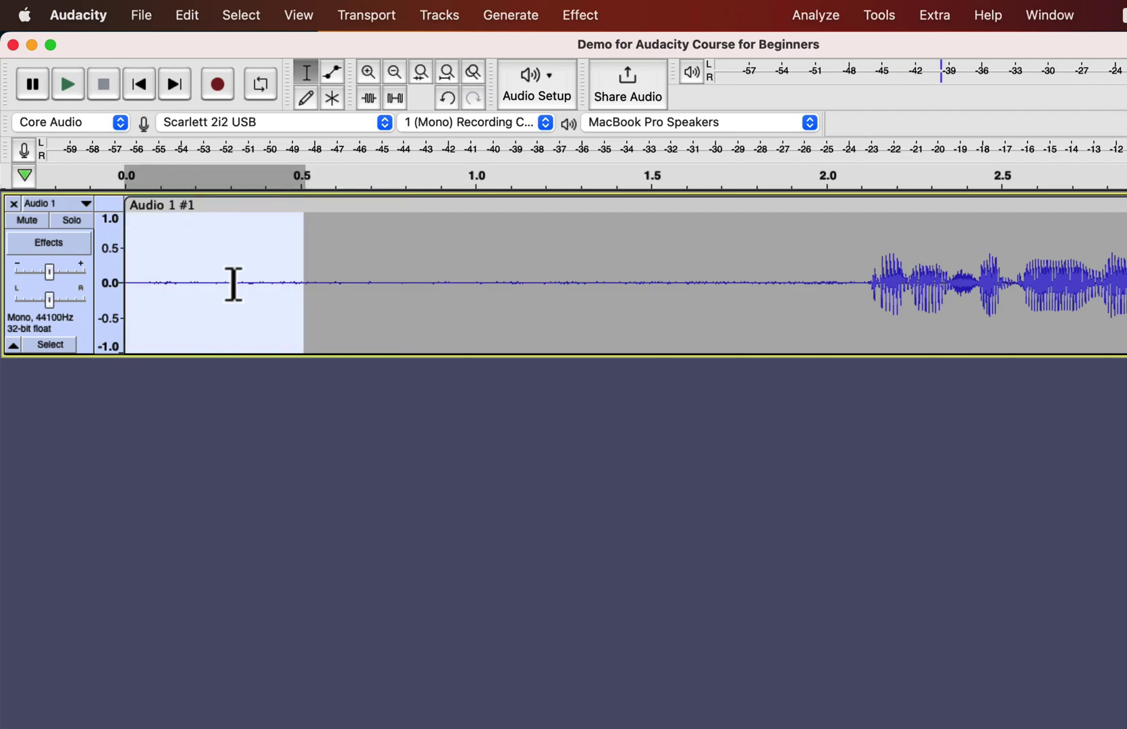
scroll(262, 291, up, 2)
scroll(264, 289, up, 5)
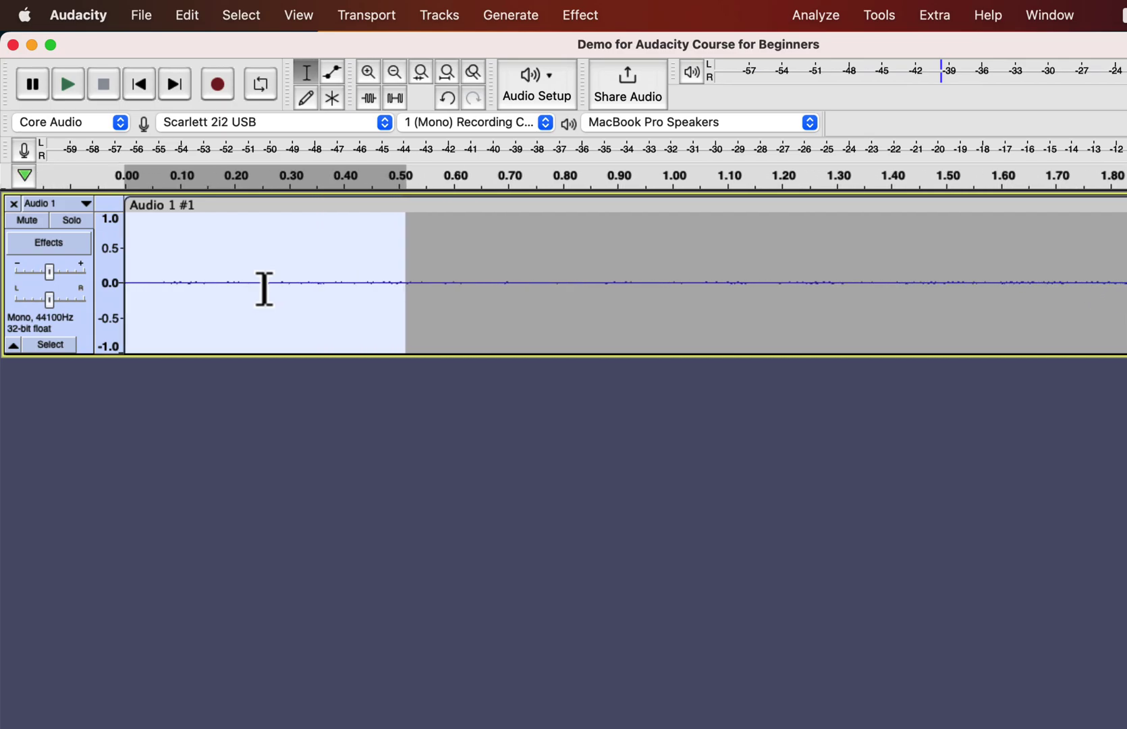
scroll(263, 289, up, 3)
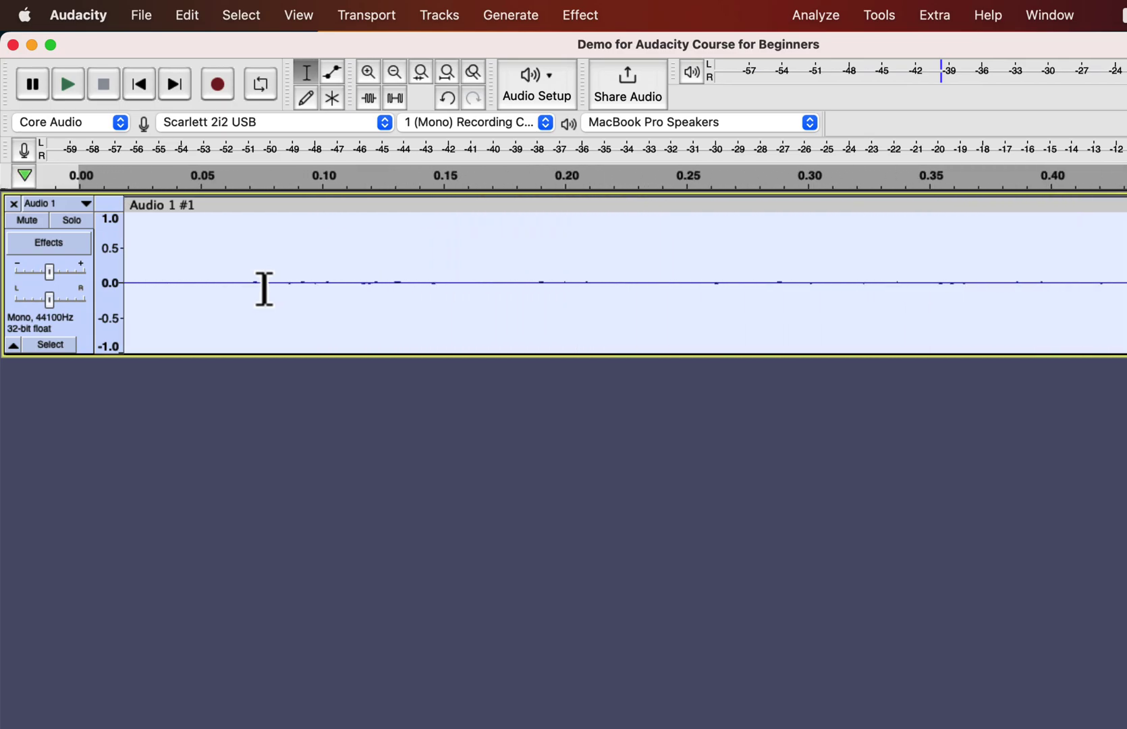
click(292, 261)
drag(291, 262, 138, 239)
scroll(138, 239, up, 1)
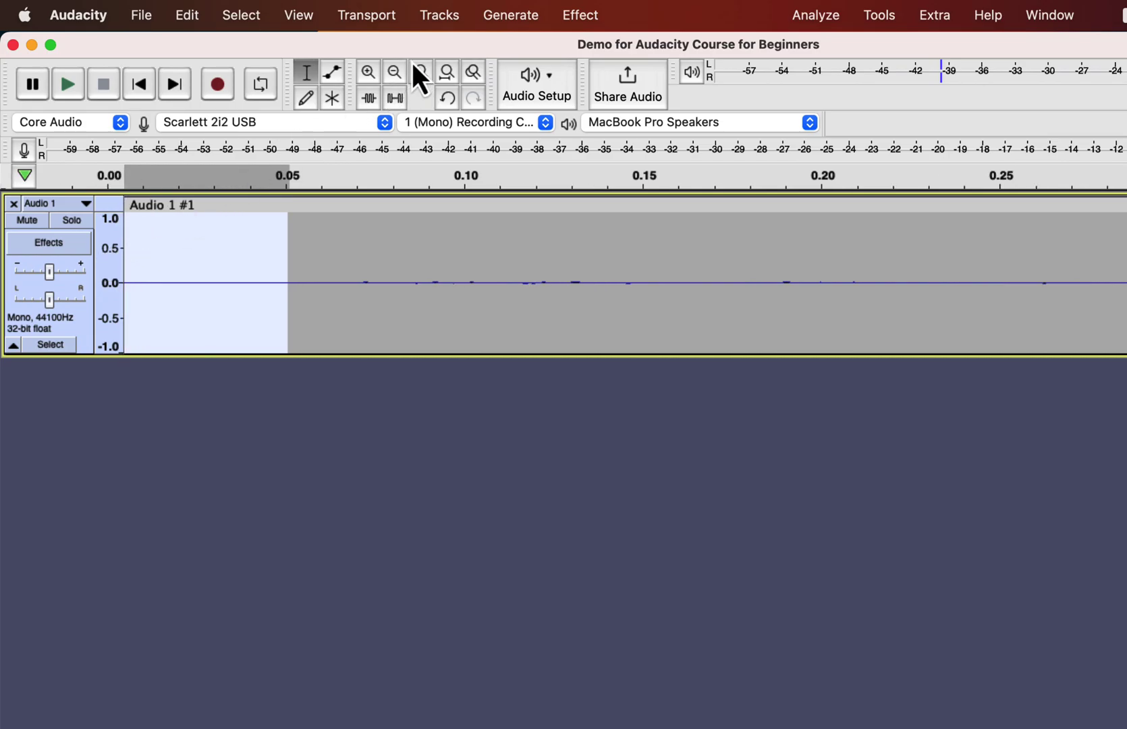
- Zoom out step by step until the whole clip is visible
click(398, 75)
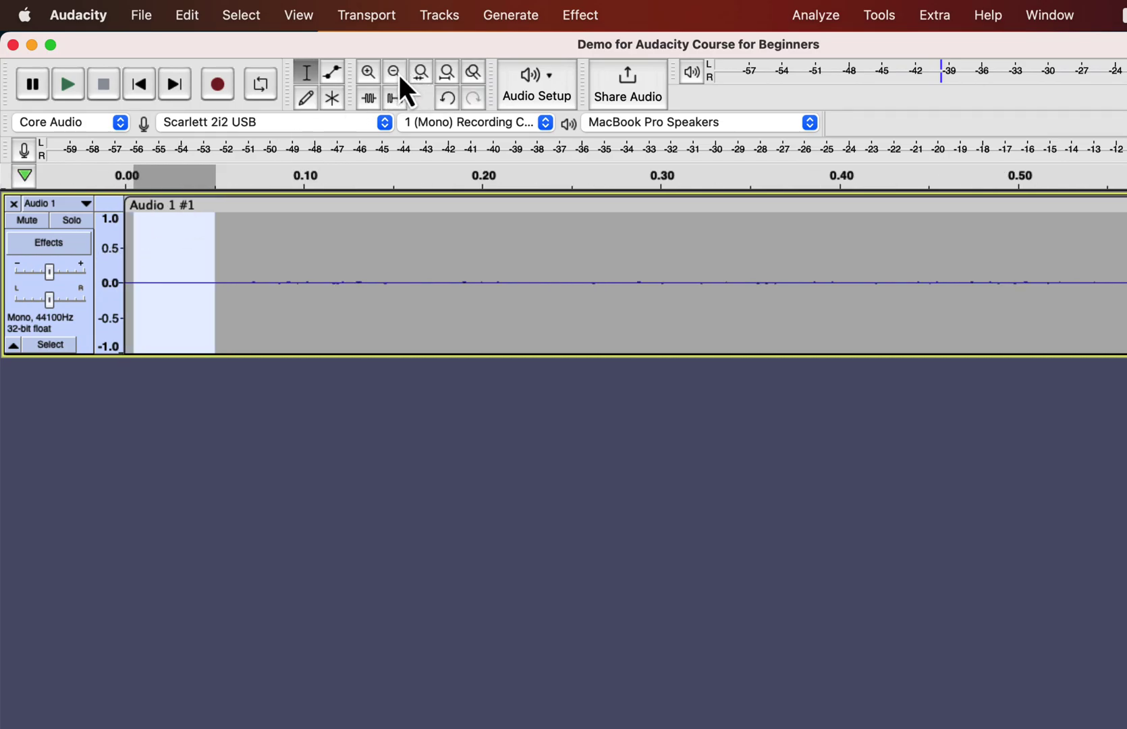
click(398, 74)
click(398, 74)
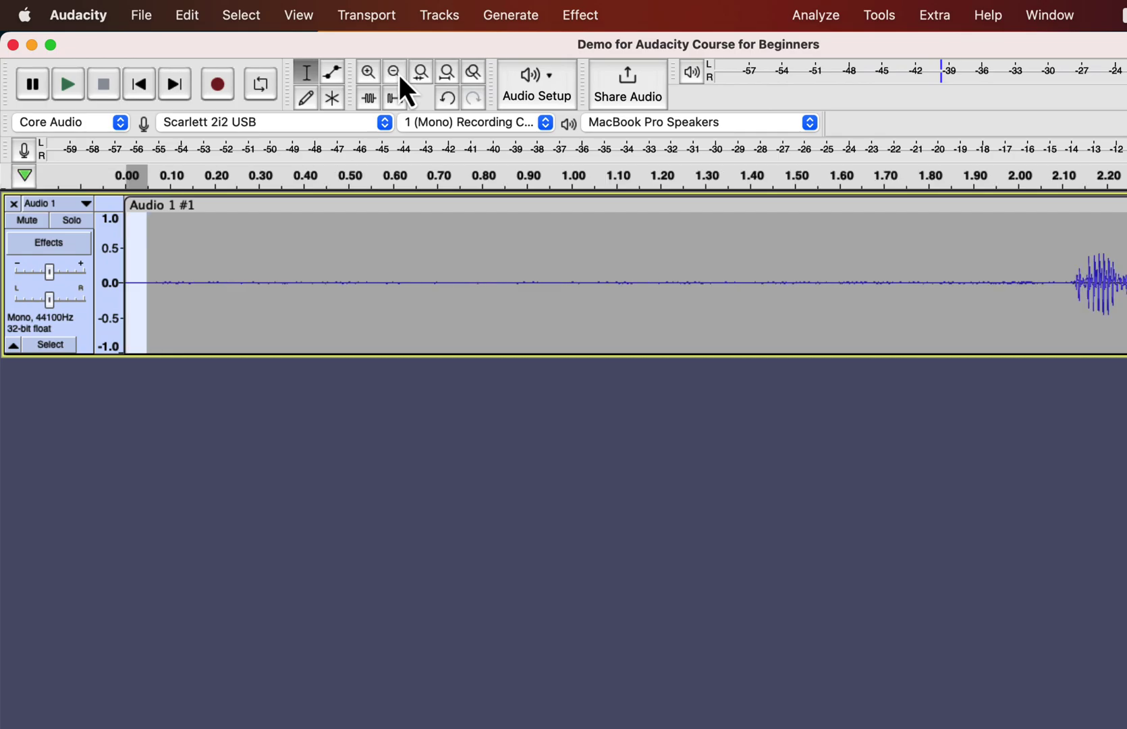
click(399, 74)
click(398, 75)
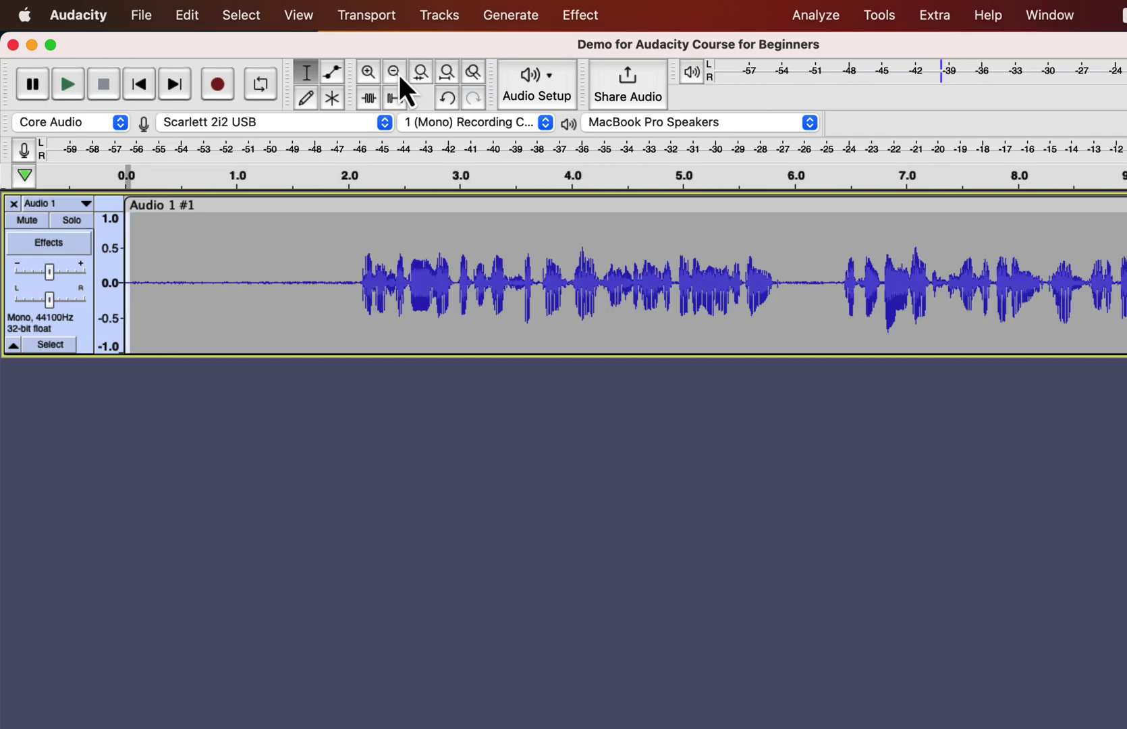
click(397, 72)
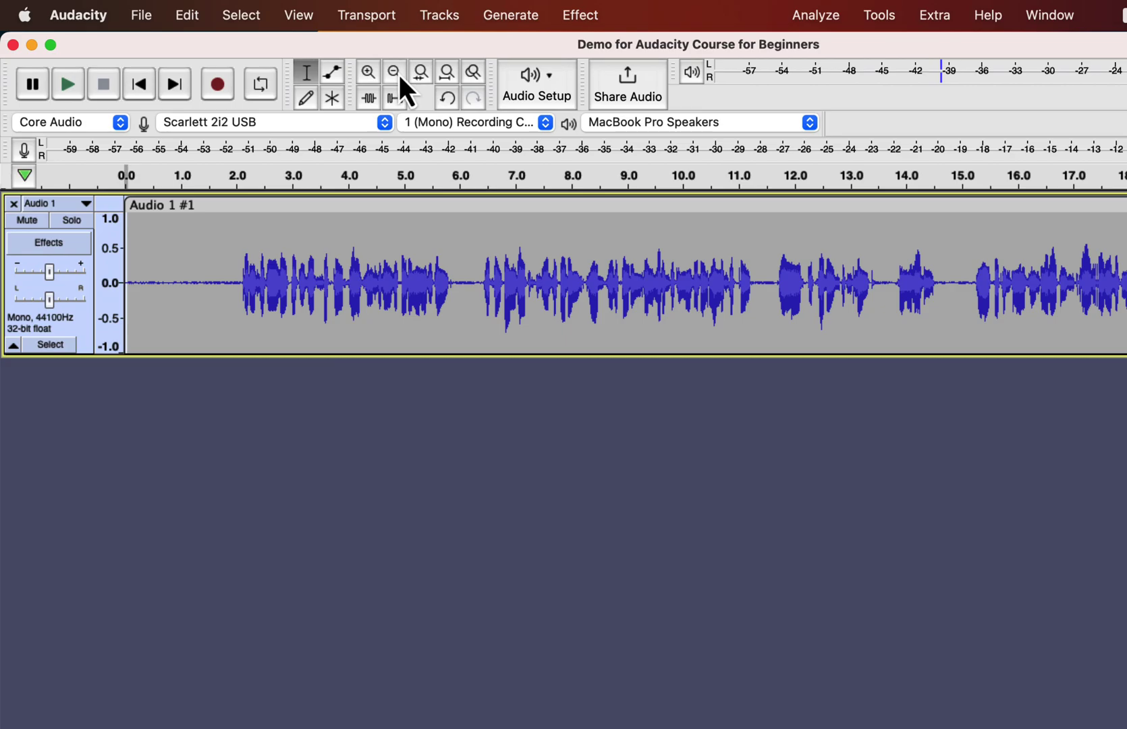
click(397, 71)
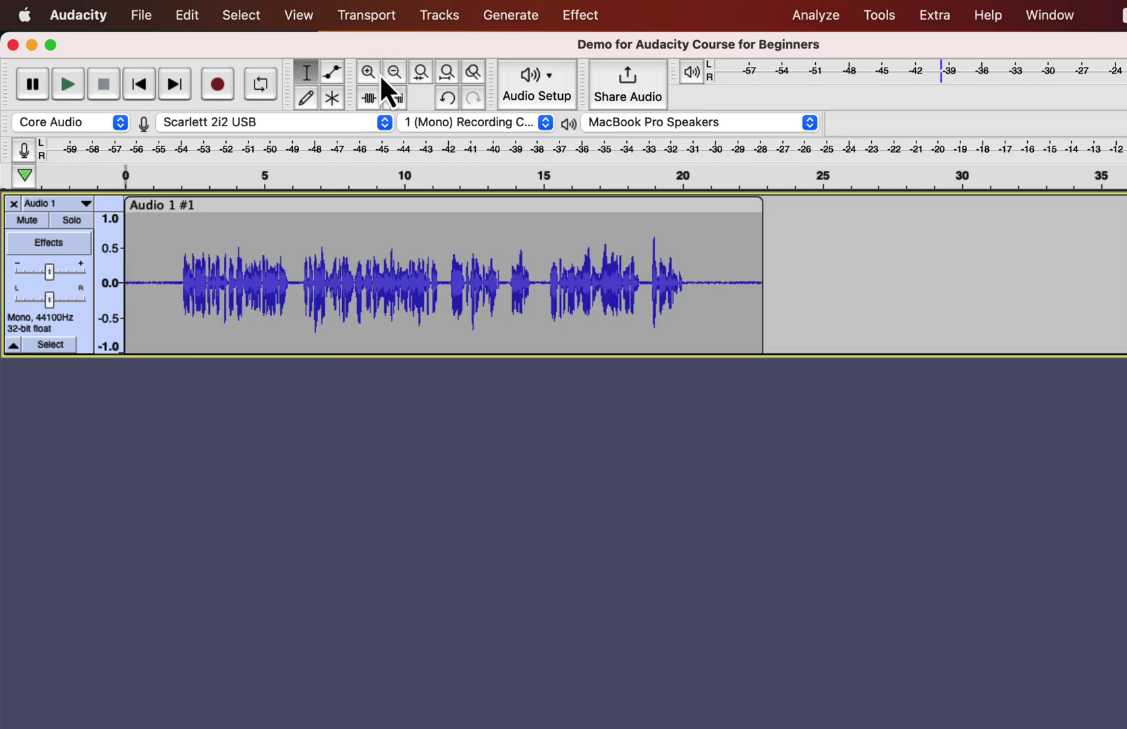
- Reset the zoom to about eighteen seconds and select the first 0.6 s of background noise
click(366, 73)
click(366, 73)
click(365, 74)
click(364, 74)
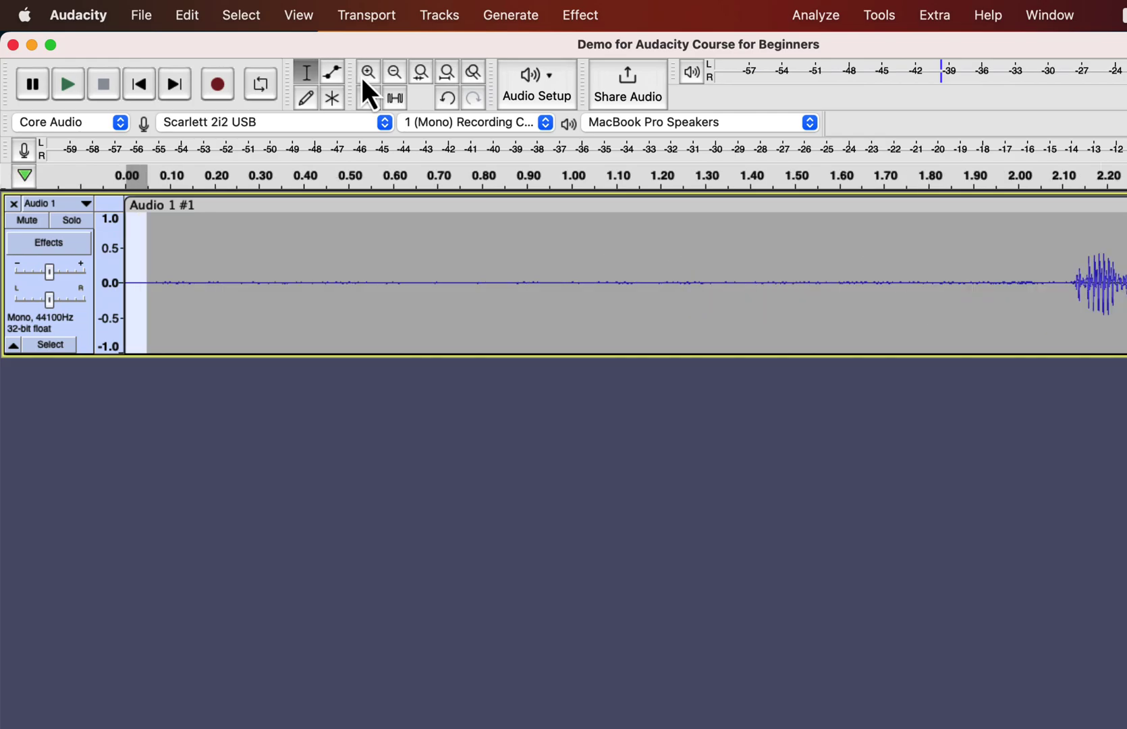
click(397, 71)
click(397, 71)
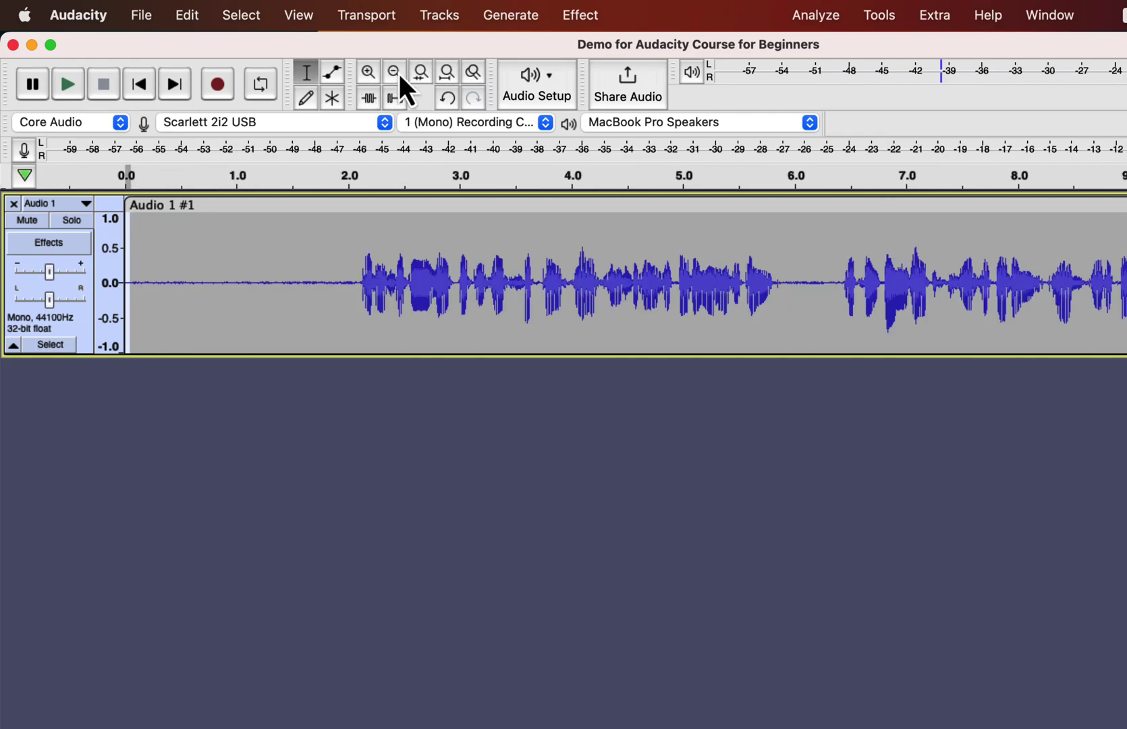
click(399, 76)
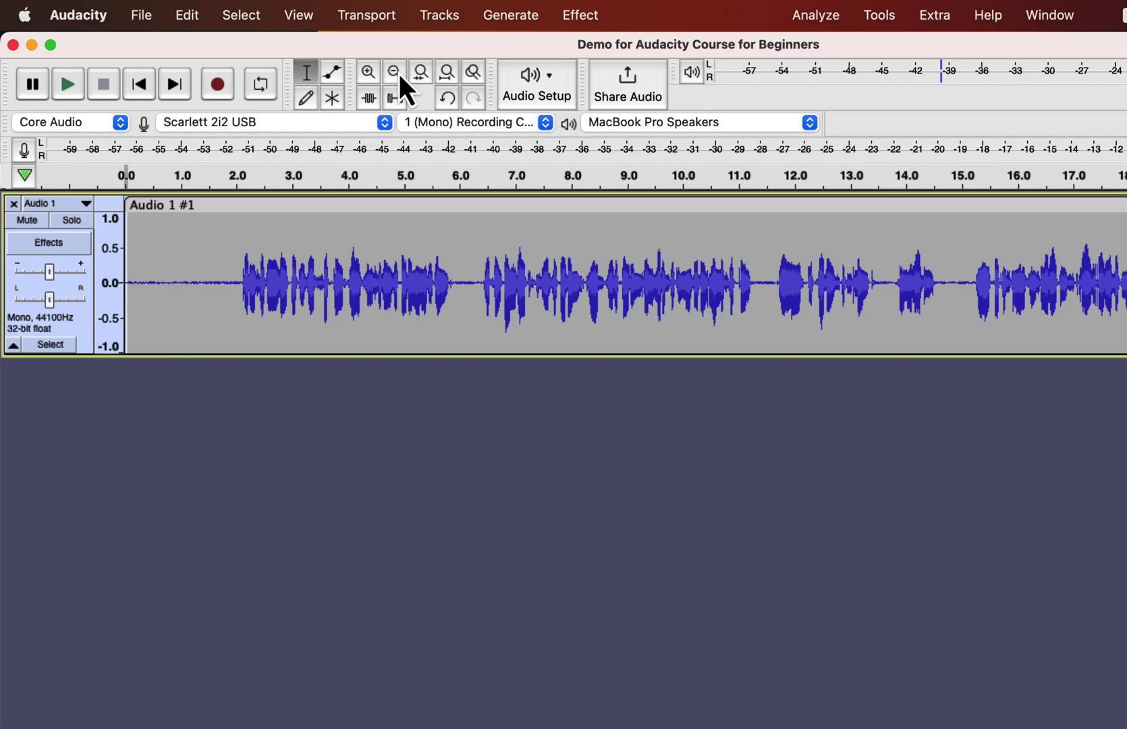
drag(162, 284, 114, 277)
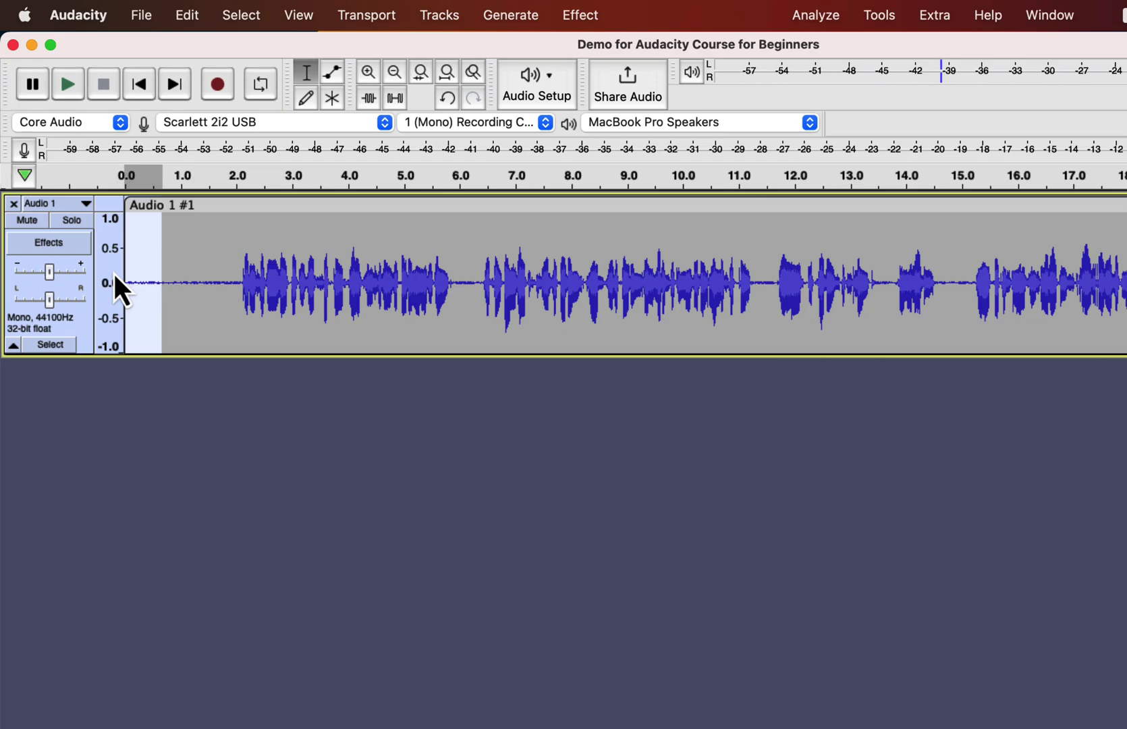
click(579, 19)
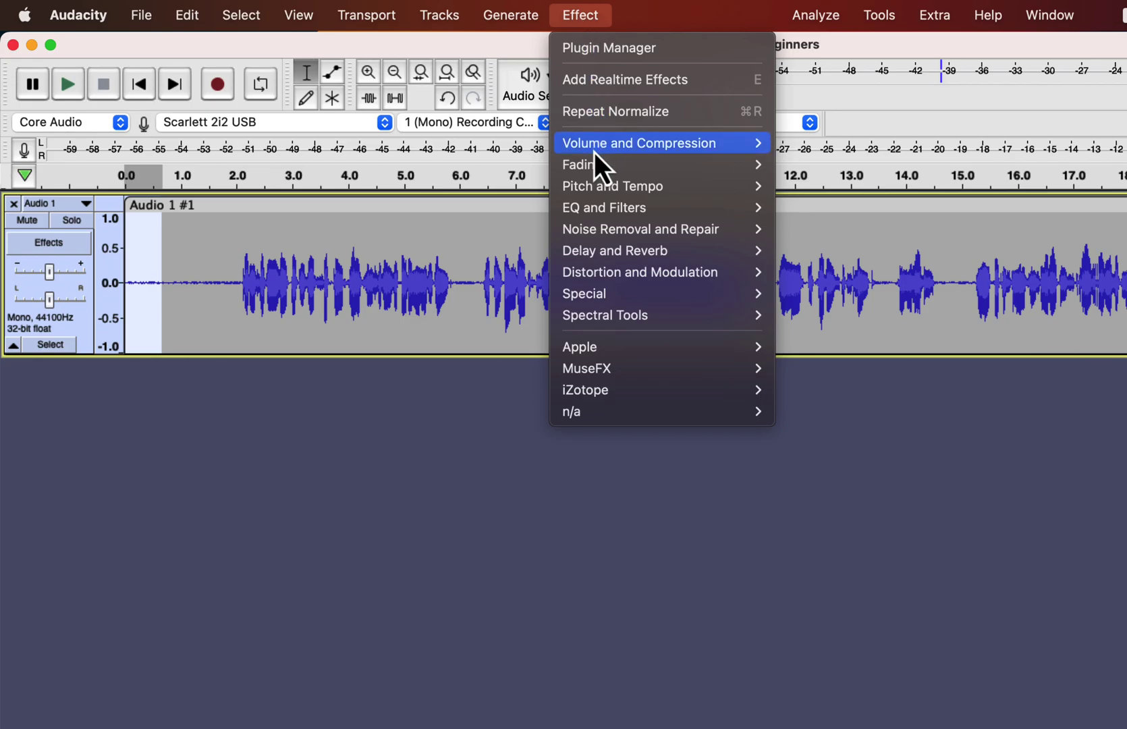
- Take a noise profile from the 0.6 s lead-in using Noise Removal and Repair > Noise Reduction
mouse_move(606, 235)
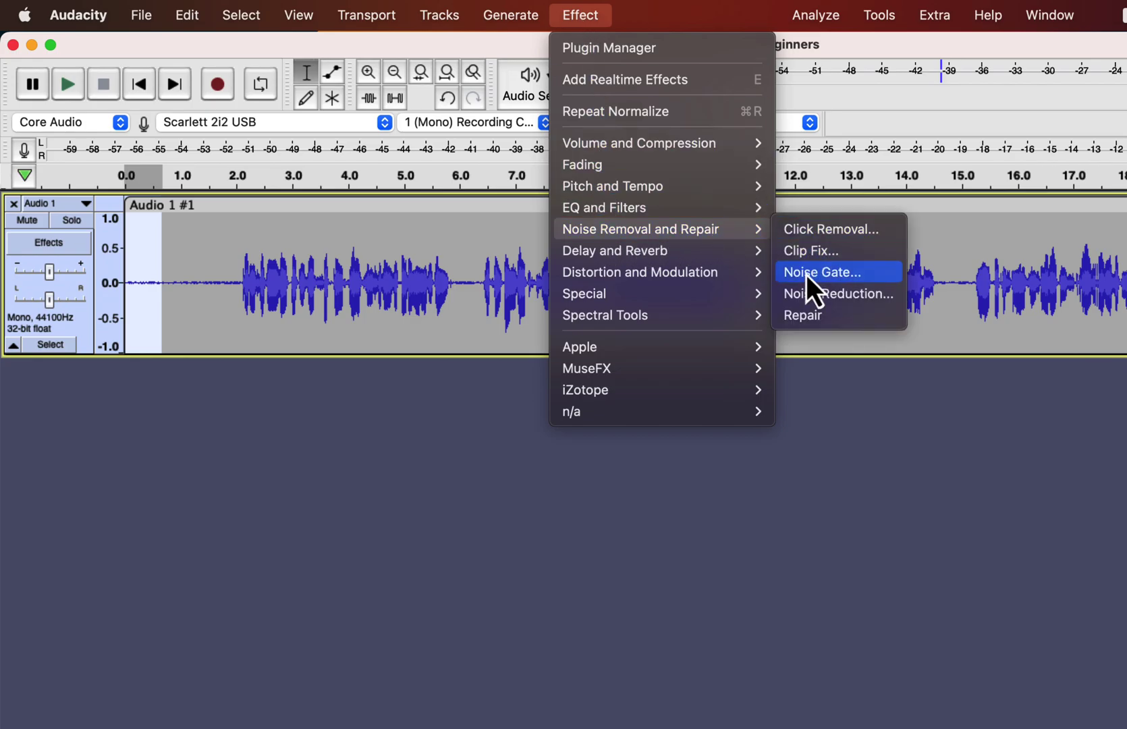
click(843, 292)
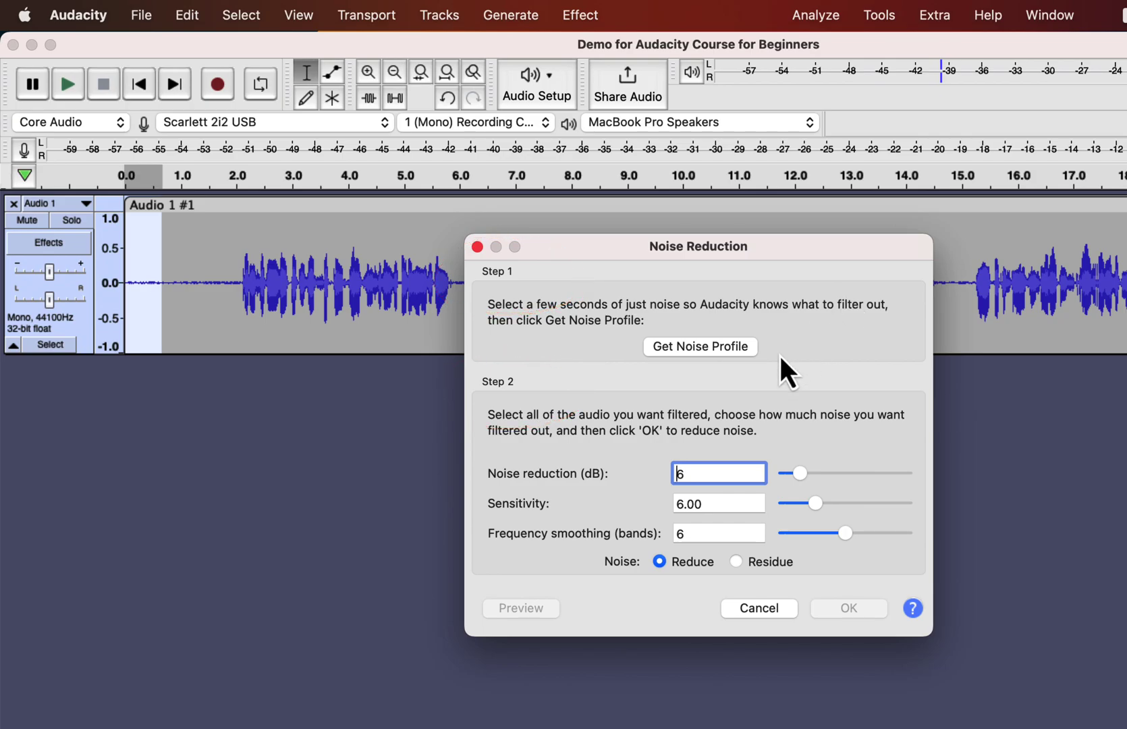
click(715, 347)
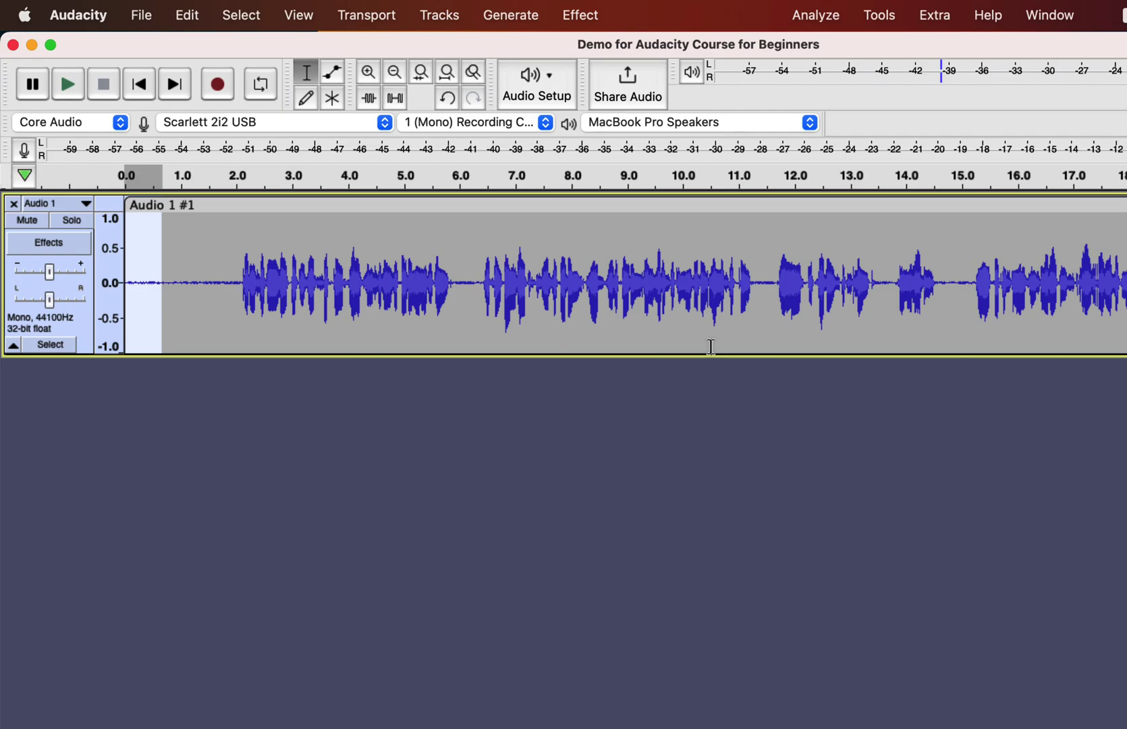
- Select the whole clip, reopen Noise Reduction, adjust the reduction amount and set frequency smoothing to 3
double_click(645, 273)
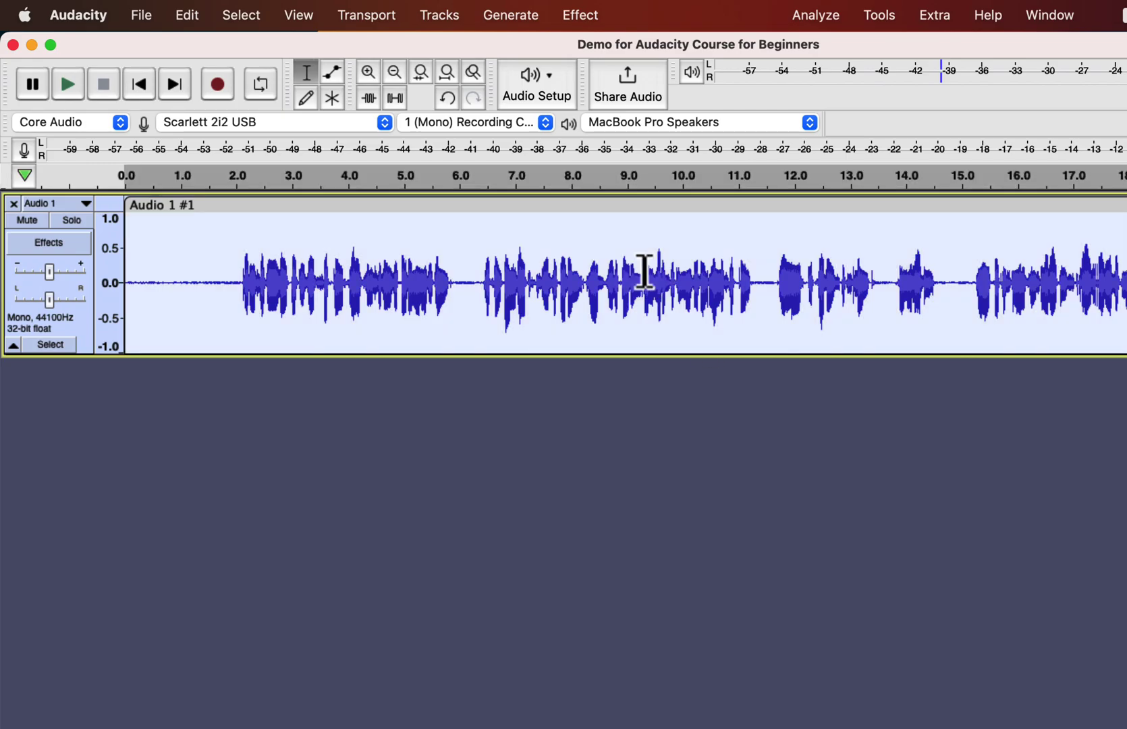
click(591, 15)
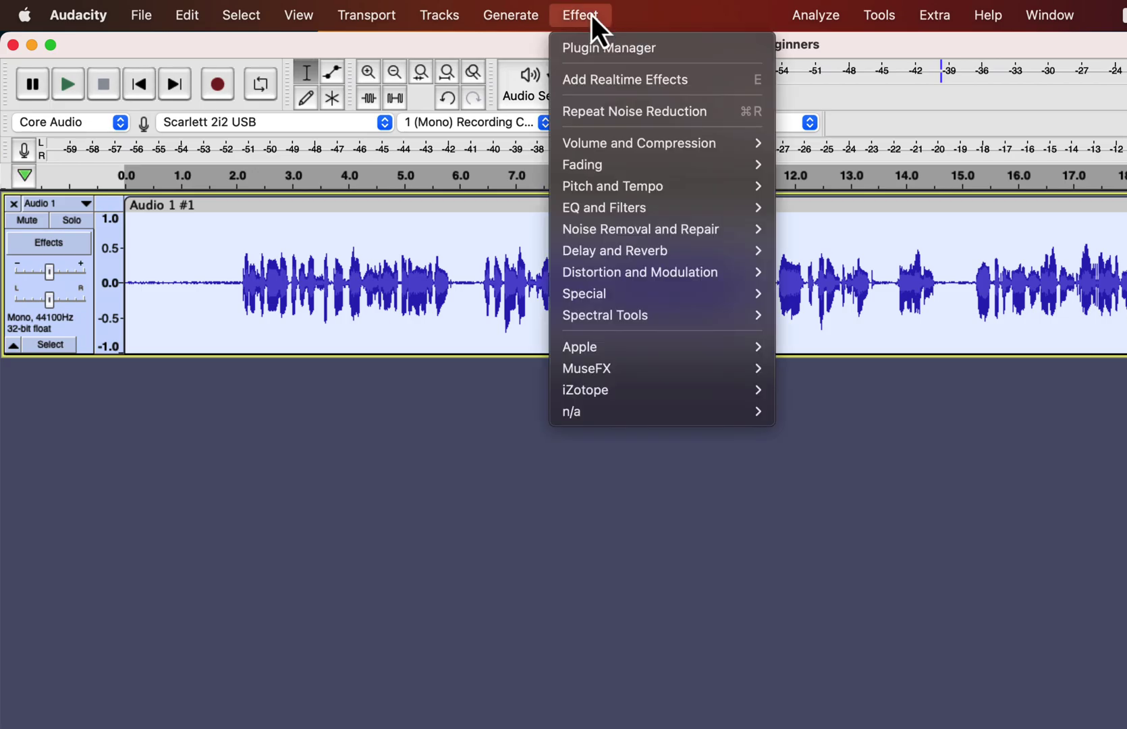
mouse_move(690, 229)
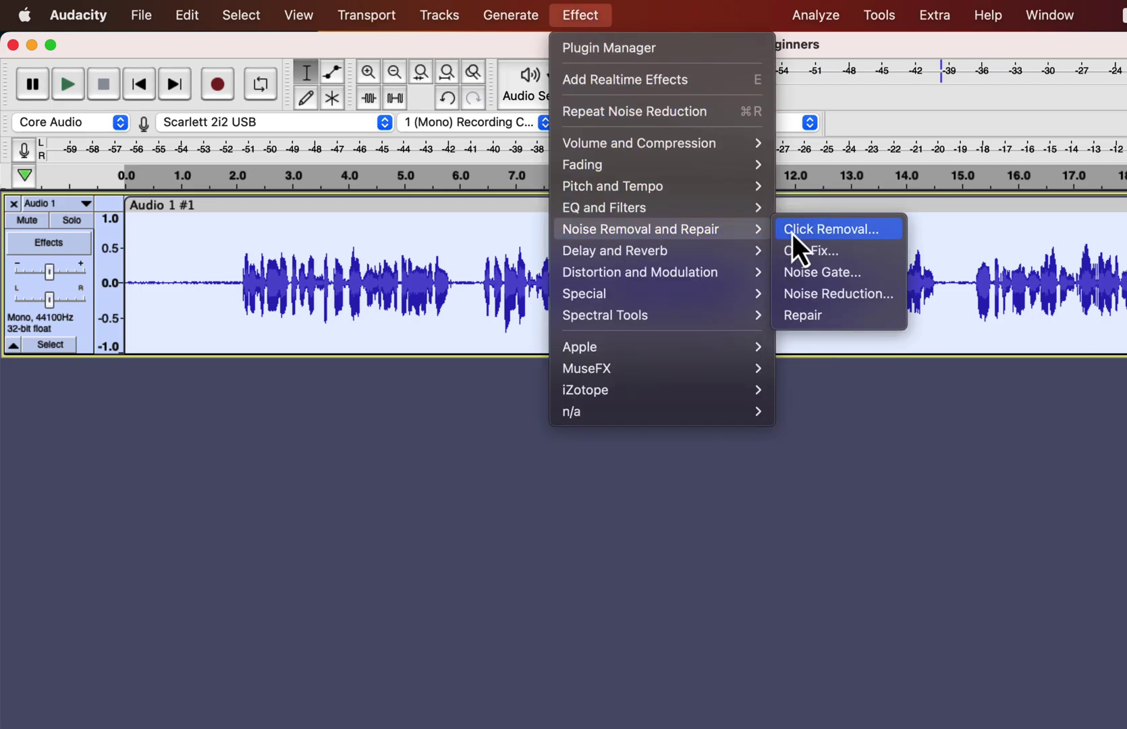
click(884, 299)
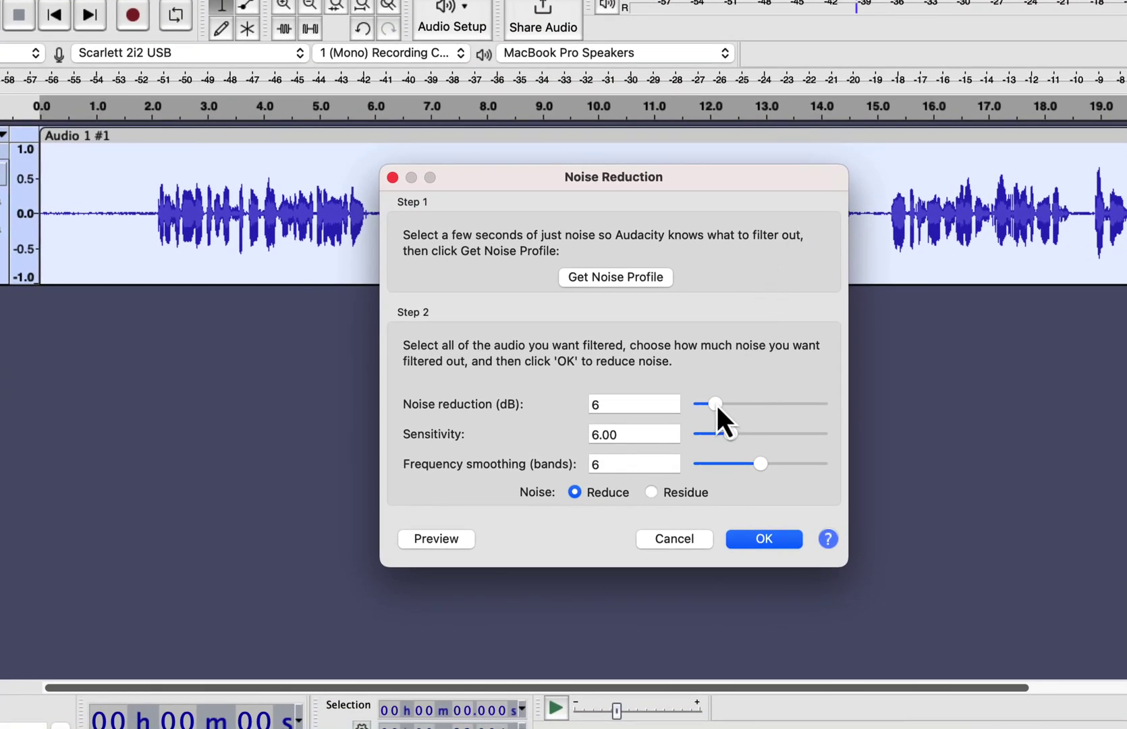
drag(715, 403, 732, 403)
drag(763, 464, 741, 465)
drag(730, 406, 715, 404)
mouse_move(716, 405)
mouse_down()
mouse_move(826, 409)
mouse_move(719, 407)
mouse_up()
- Set Sensitivity to 6.00 and raise Frequency smoothing back to 6 bands
drag(729, 433, 836, 435)
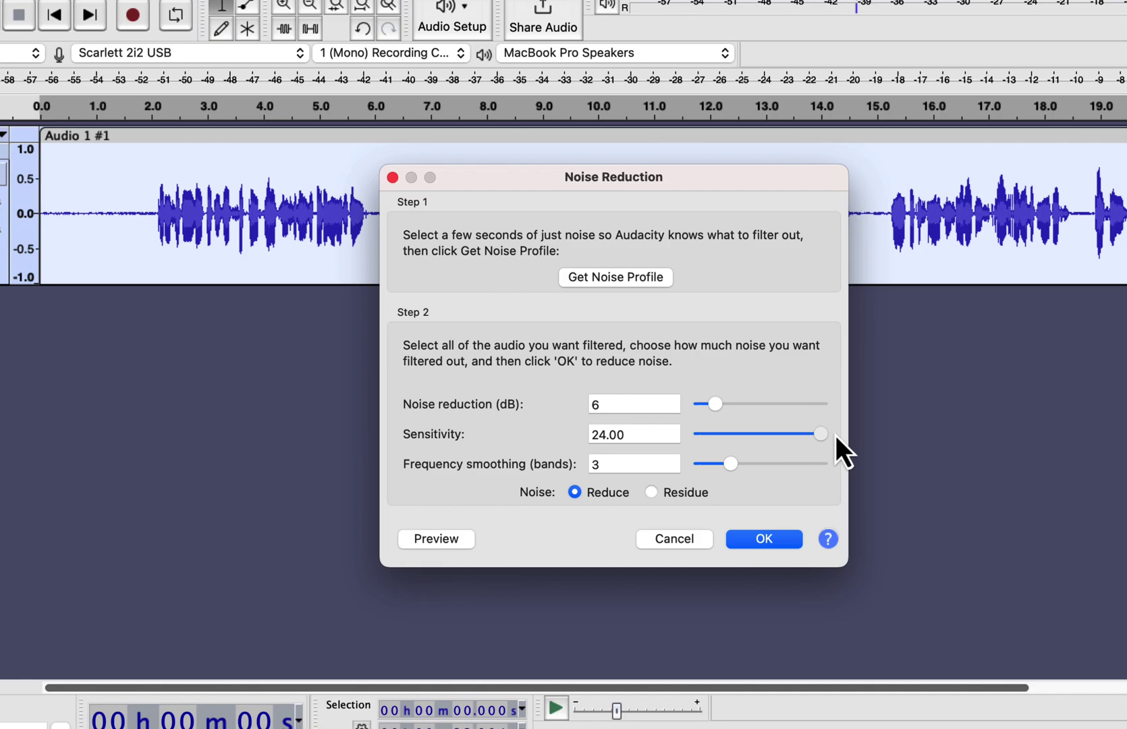
drag(835, 436, 731, 433)
click(640, 433)
double_click(640, 433)
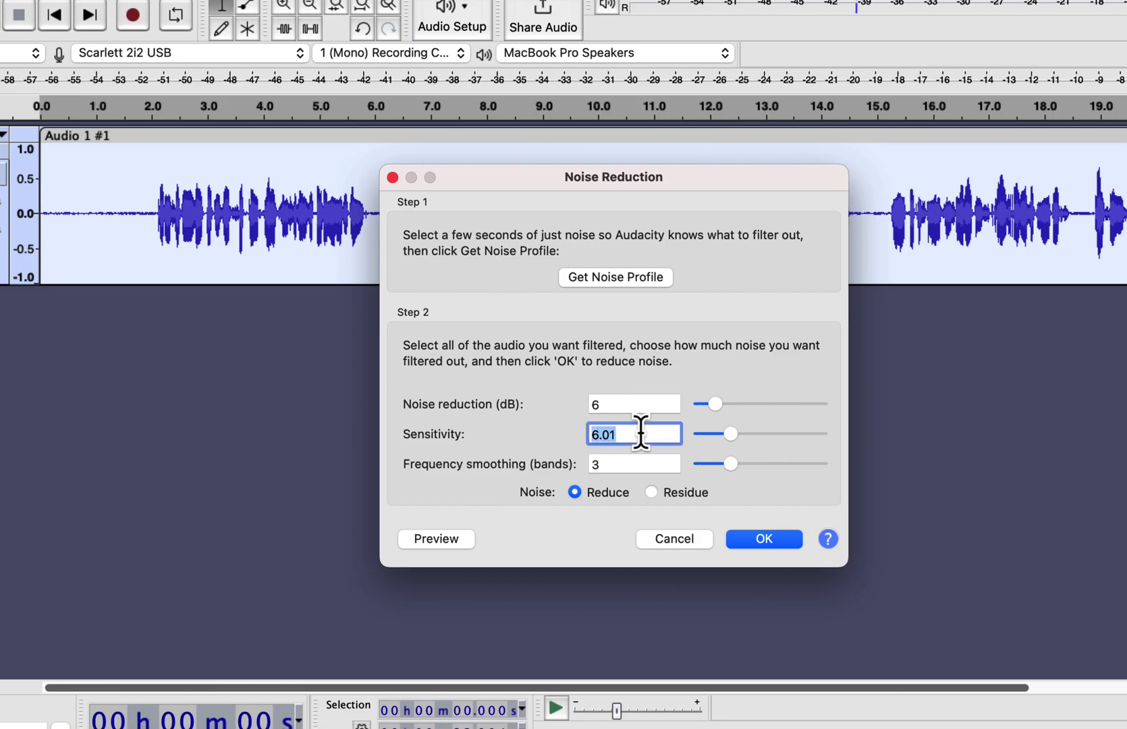
text(6)
click(641, 463)
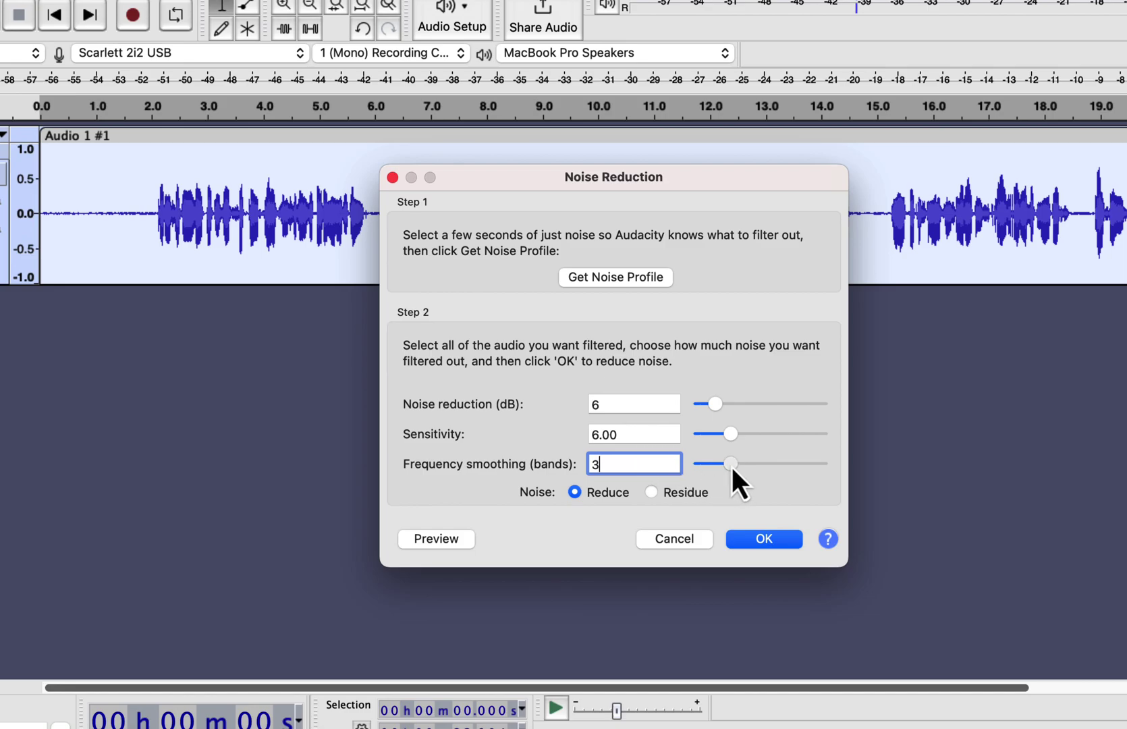
drag(731, 465, 760, 464)
- Apply the noise reduction, then select and play the track's first second
click(753, 546)
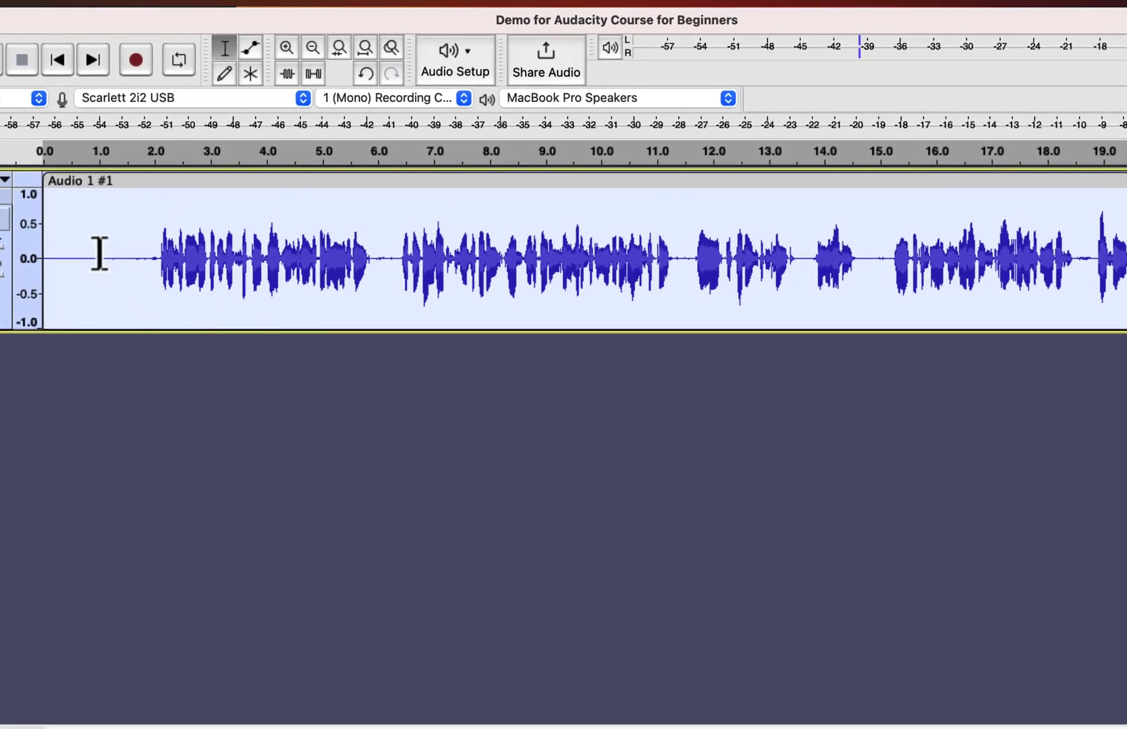
drag(100, 253, 7, 234)
key(space)
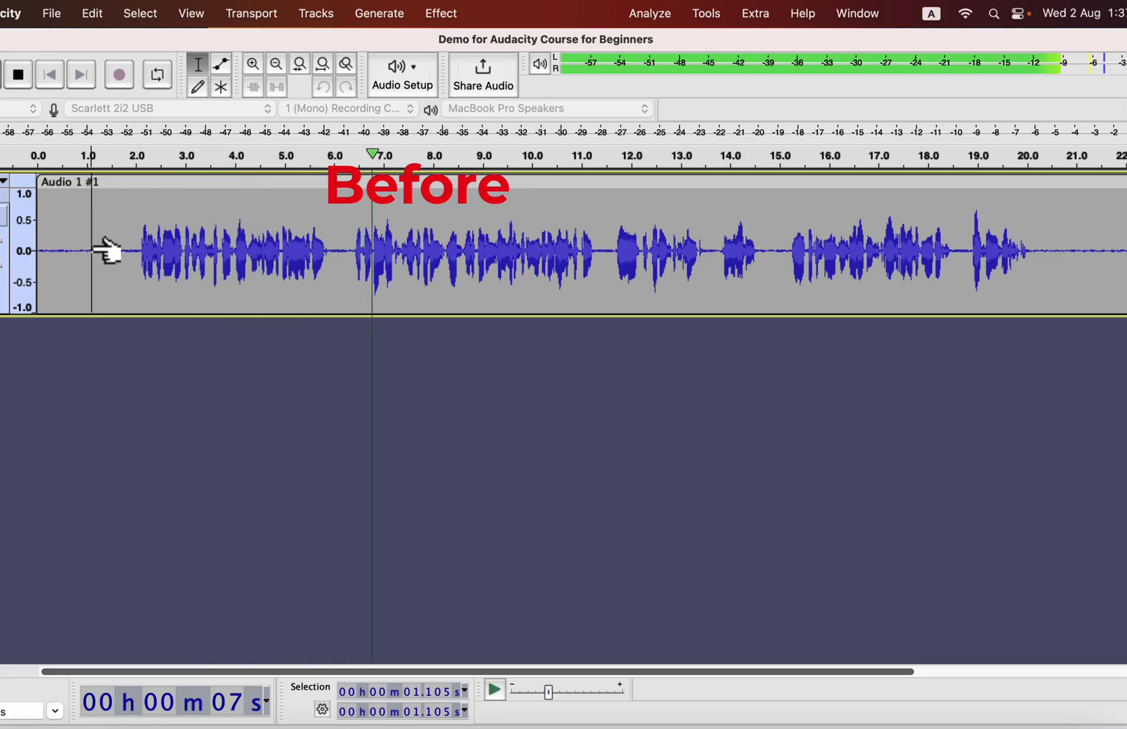
- Stop playback, then play the cleaned voice from 1.49 s to about 10.5 s
key(space)
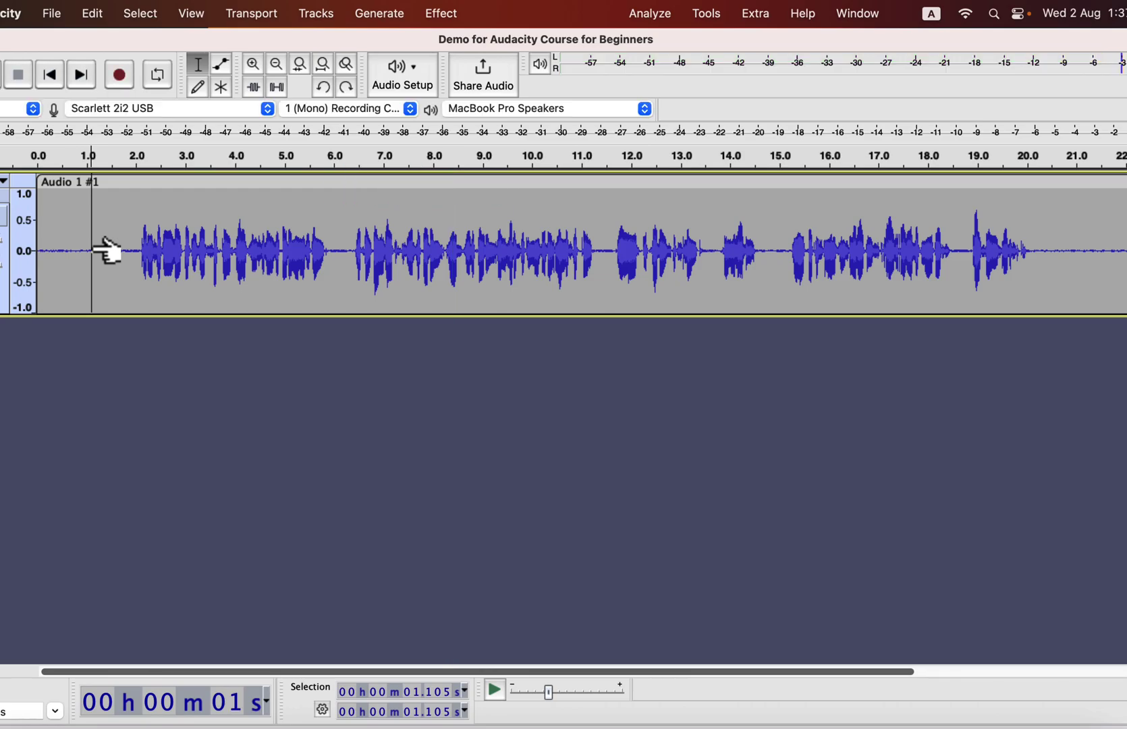
click(60, 257)
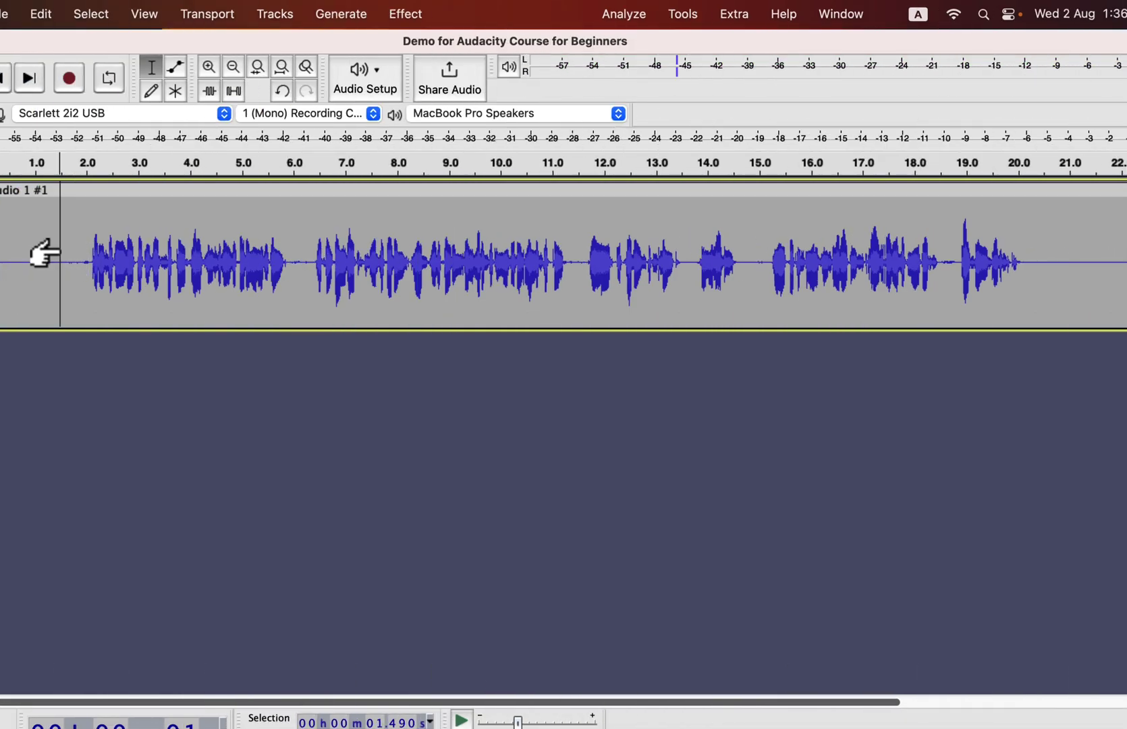
key(space)
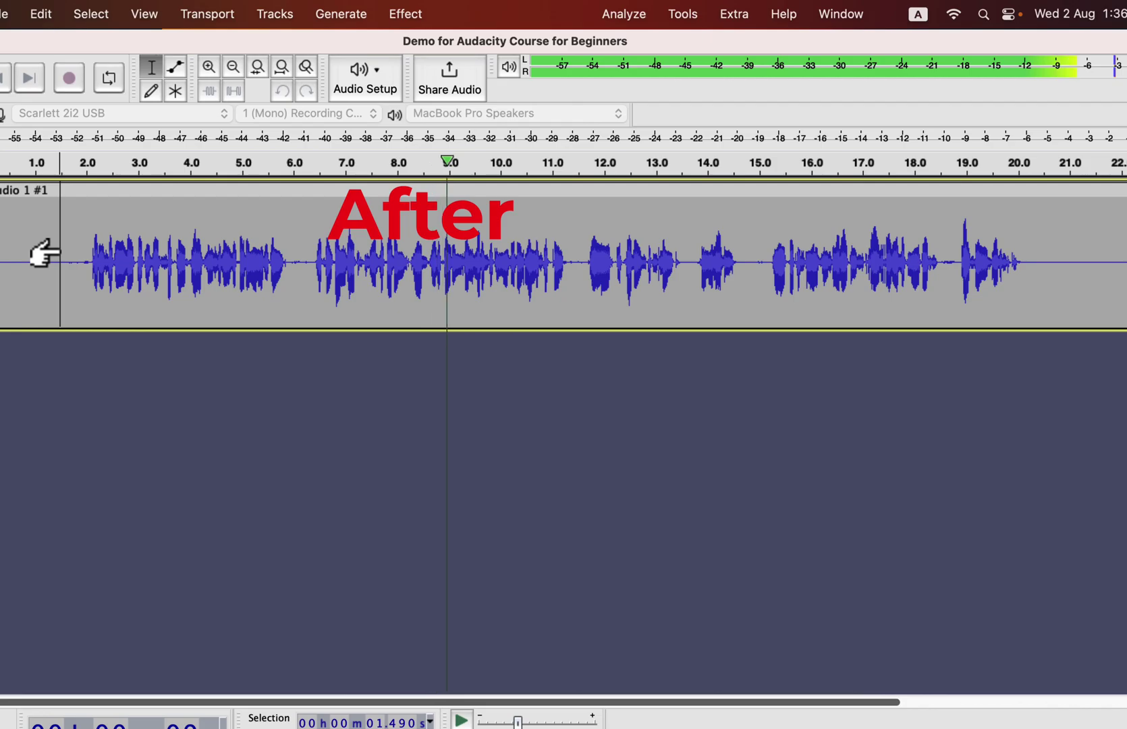
key(space)
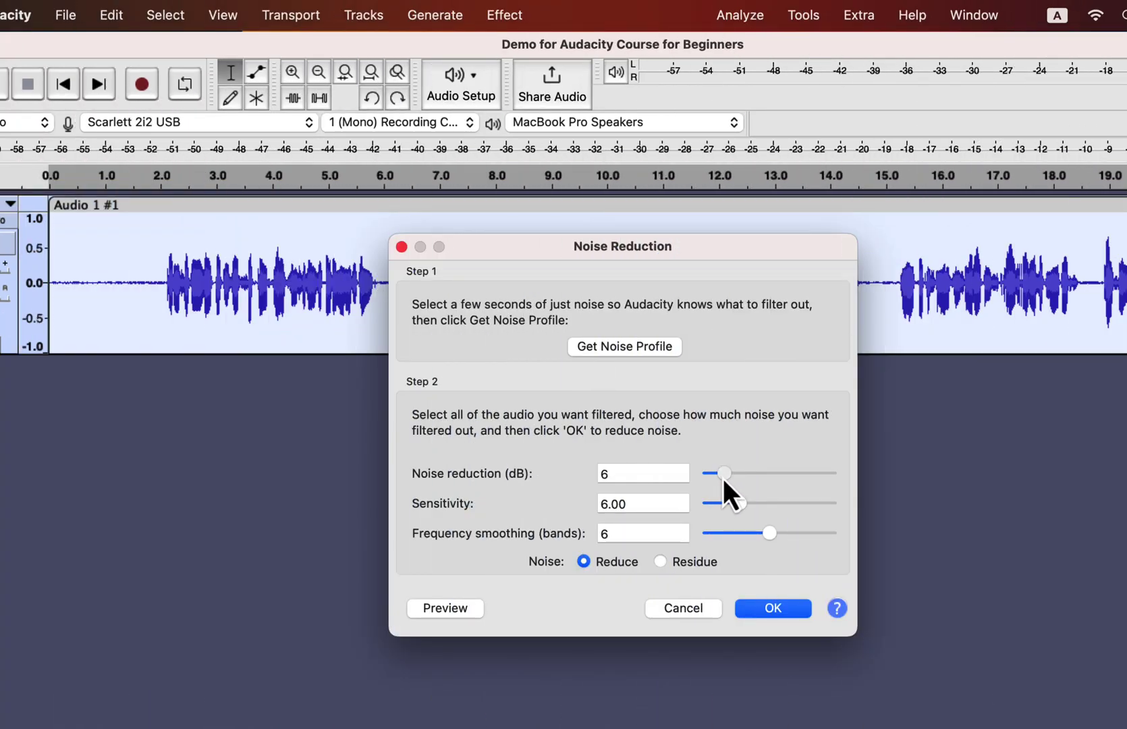
- Apply 12 dB noise reduction, then play the first 1.1 seconds of the track
drag(724, 475, 739, 477)
click(773, 608)
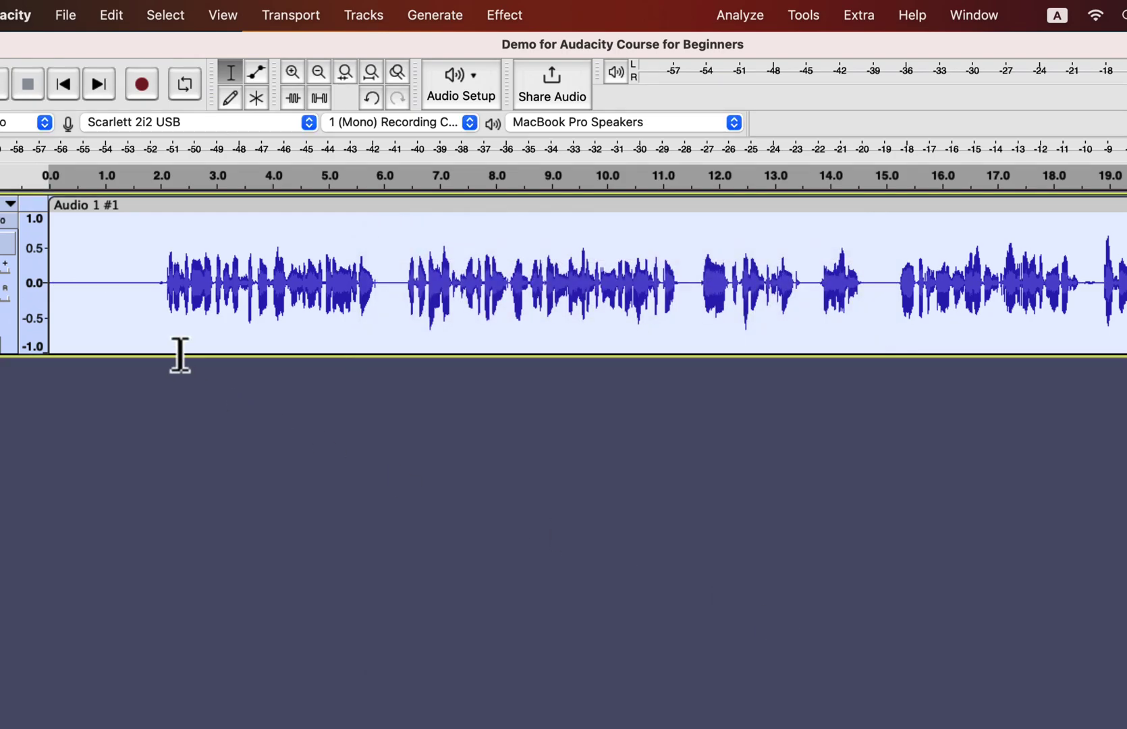
click(131, 296)
drag(113, 285, 20, 255)
key(space)
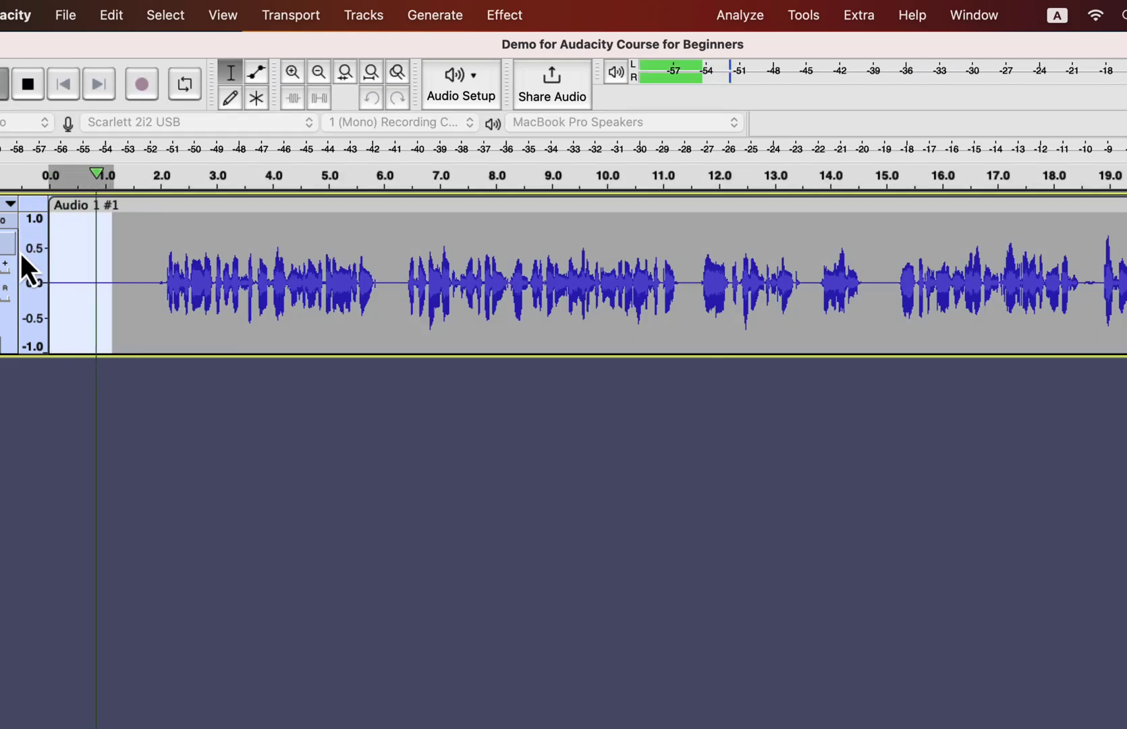
- Play the track from just before the speech begins
click(129, 277)
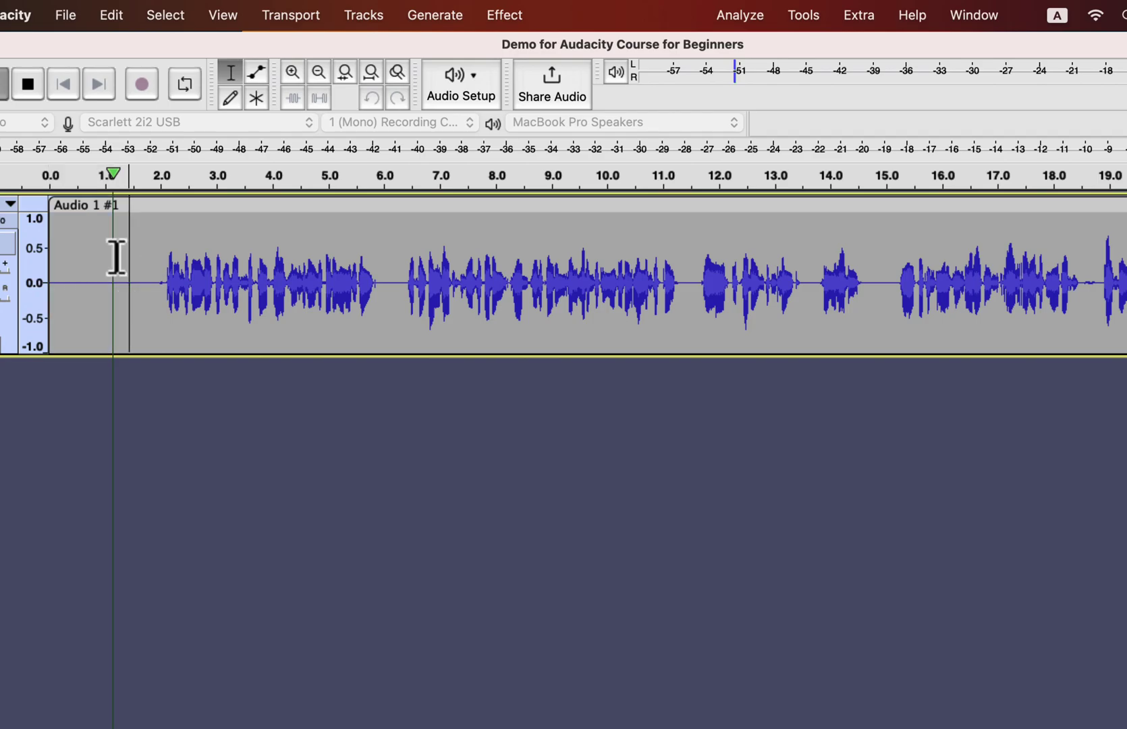
click(150, 282)
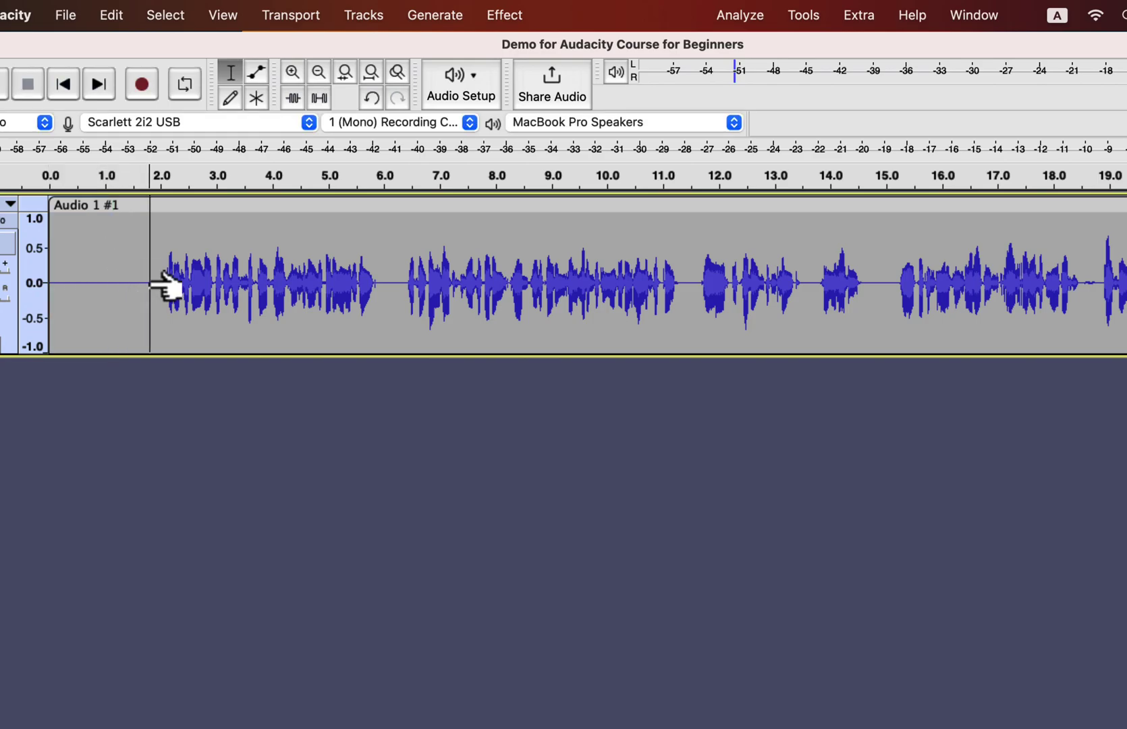
key(space)
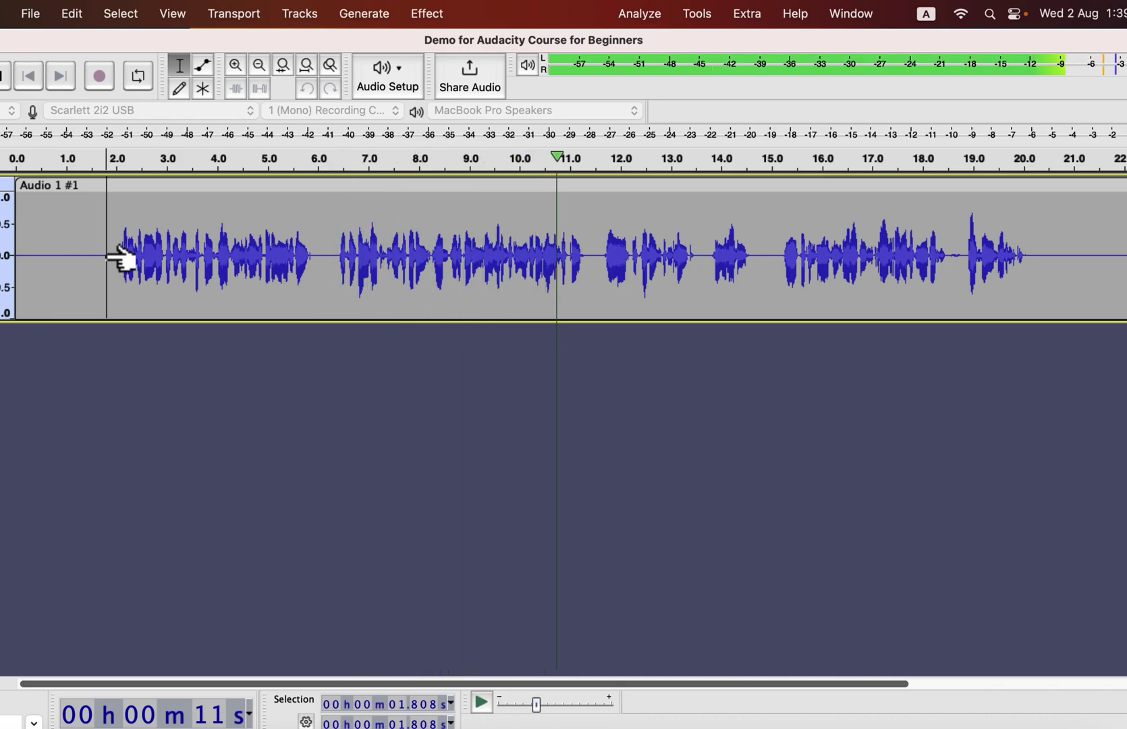
- Stop playback and reapply noise reduction at 27 dB
key(space)
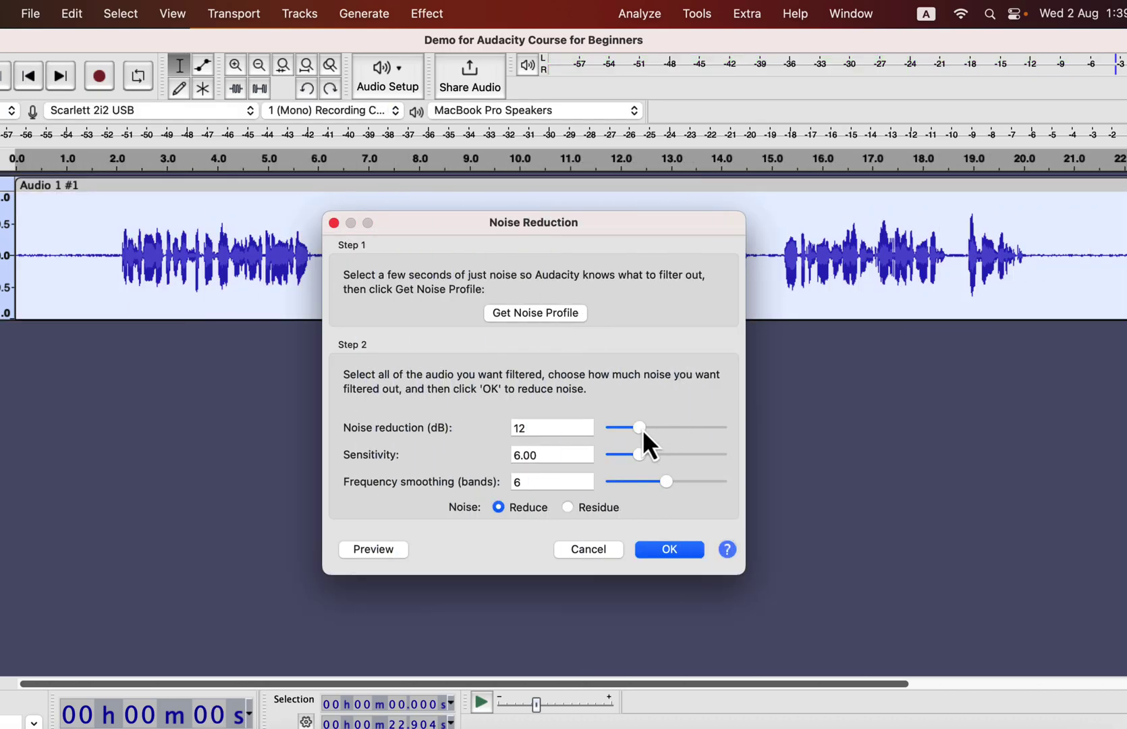
drag(644, 430, 671, 428)
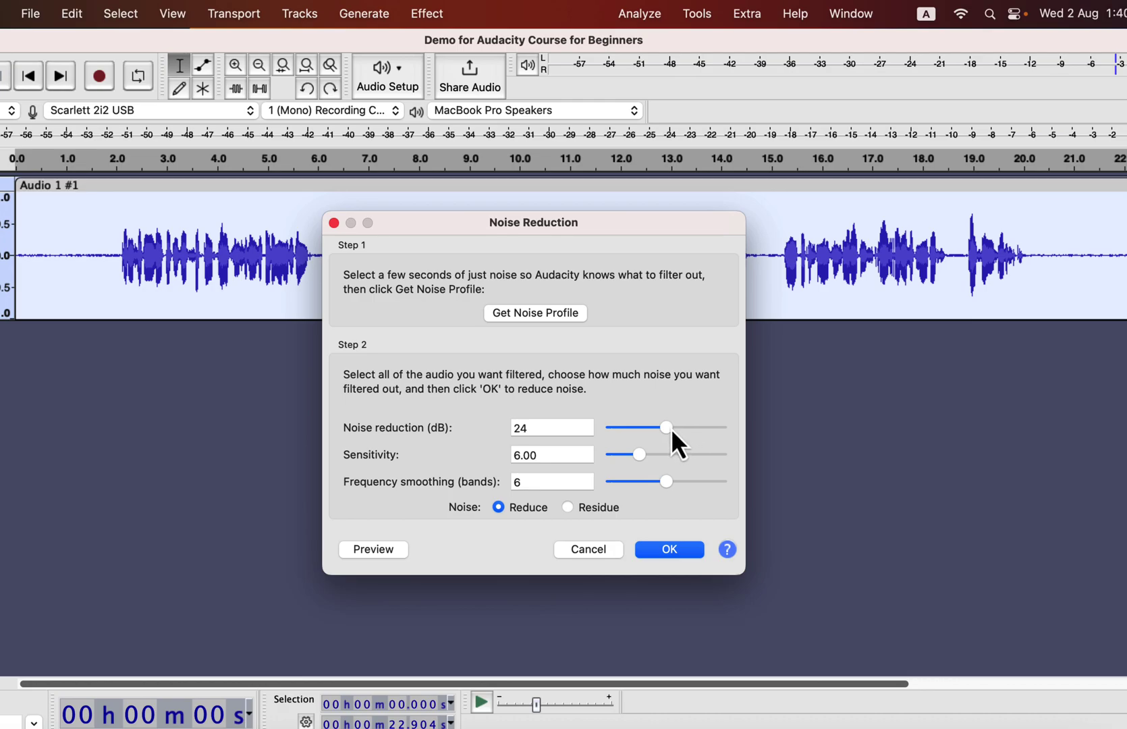
click(671, 549)
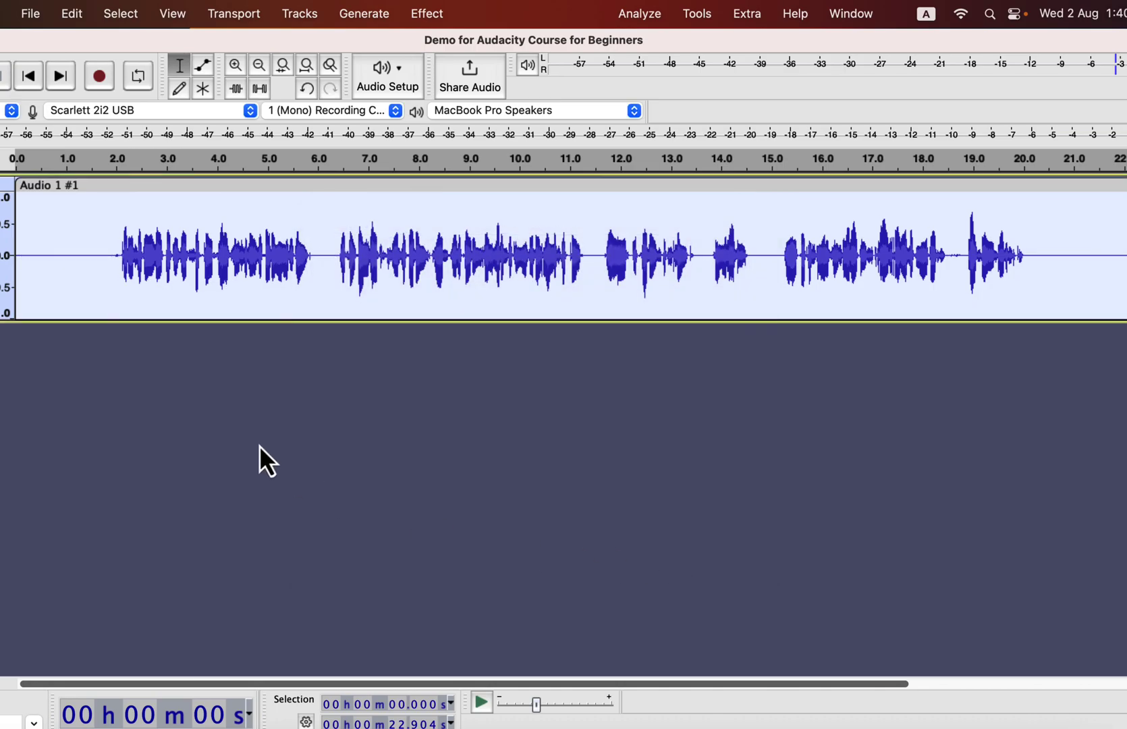
- Select the silent opening 0–1.155 s and play it twice to check for hiss
drag(73, 254, 5, 226)
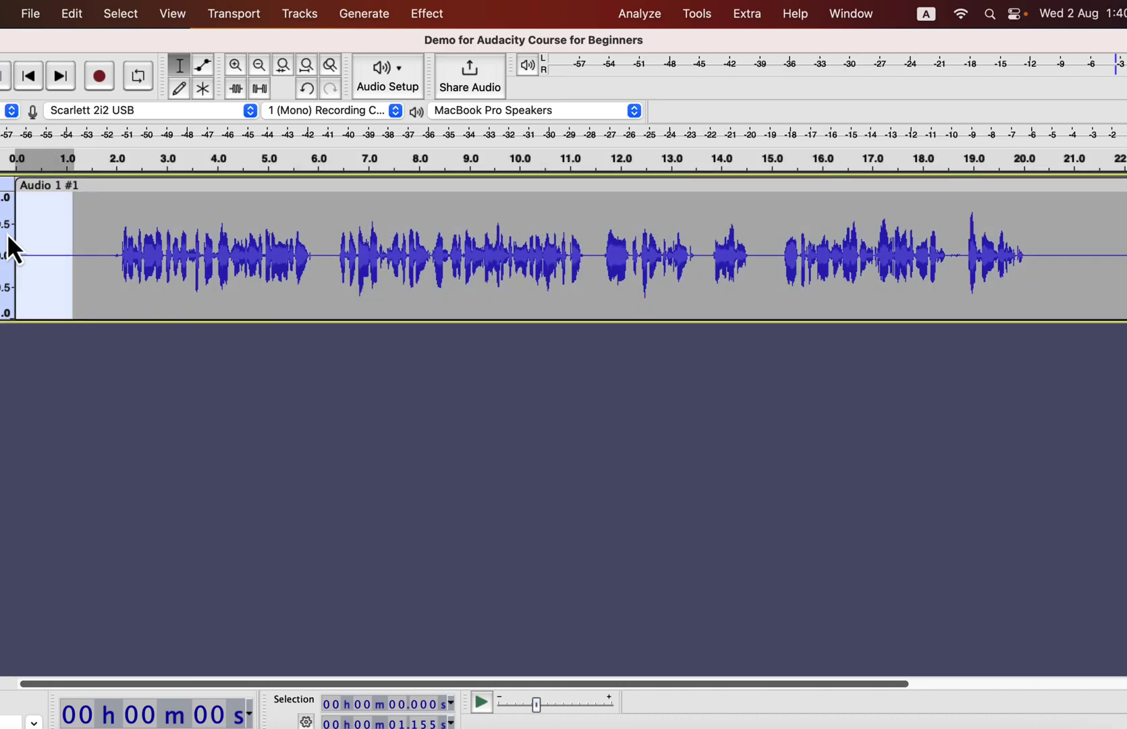
key(space)
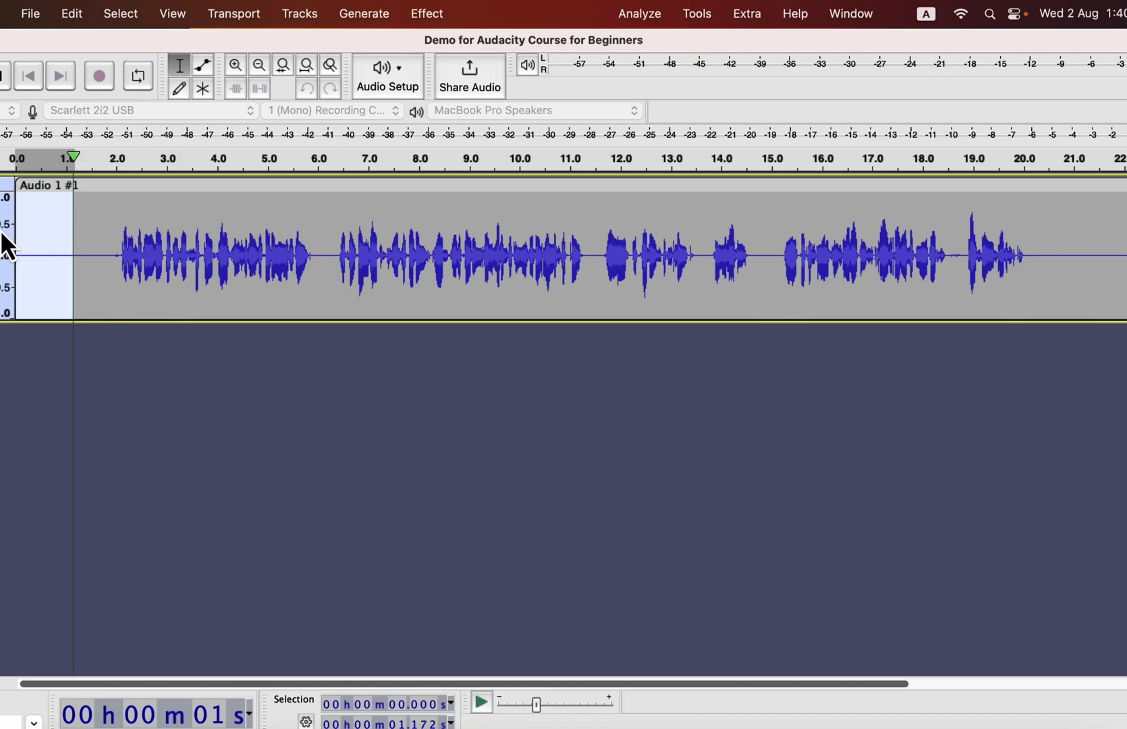
key(space)
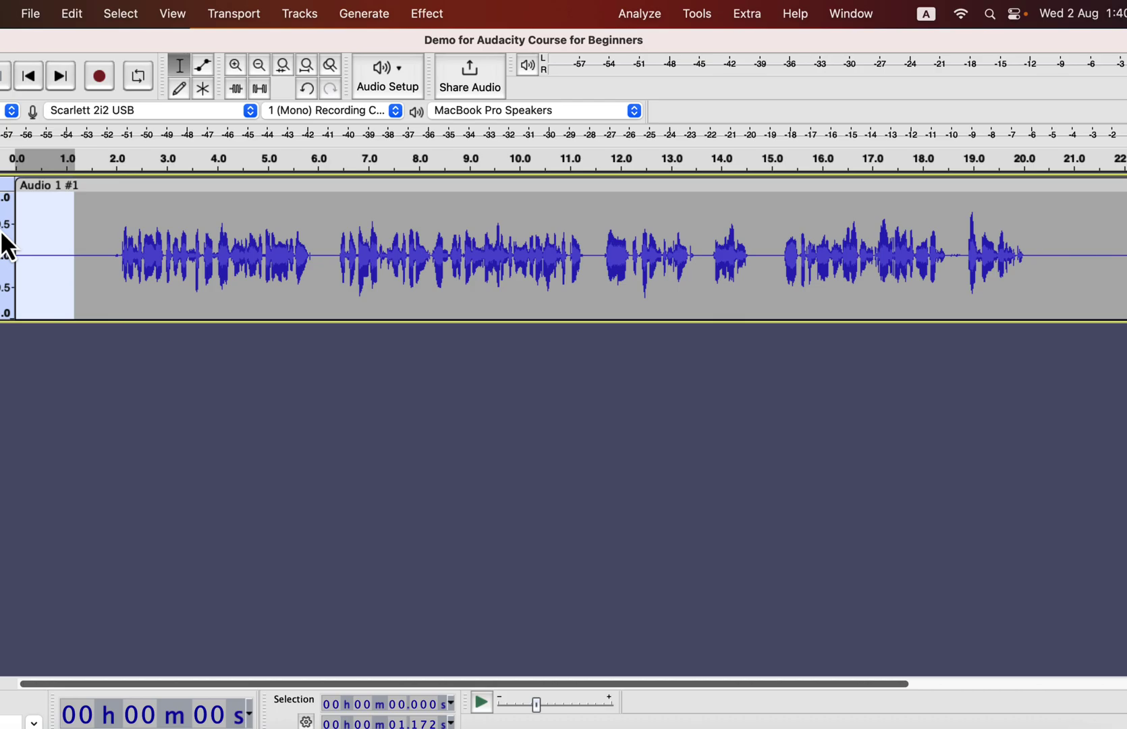
- Review the Plot Spectrum of the silent opening, then play the track from 1.775 s
click(641, 14)
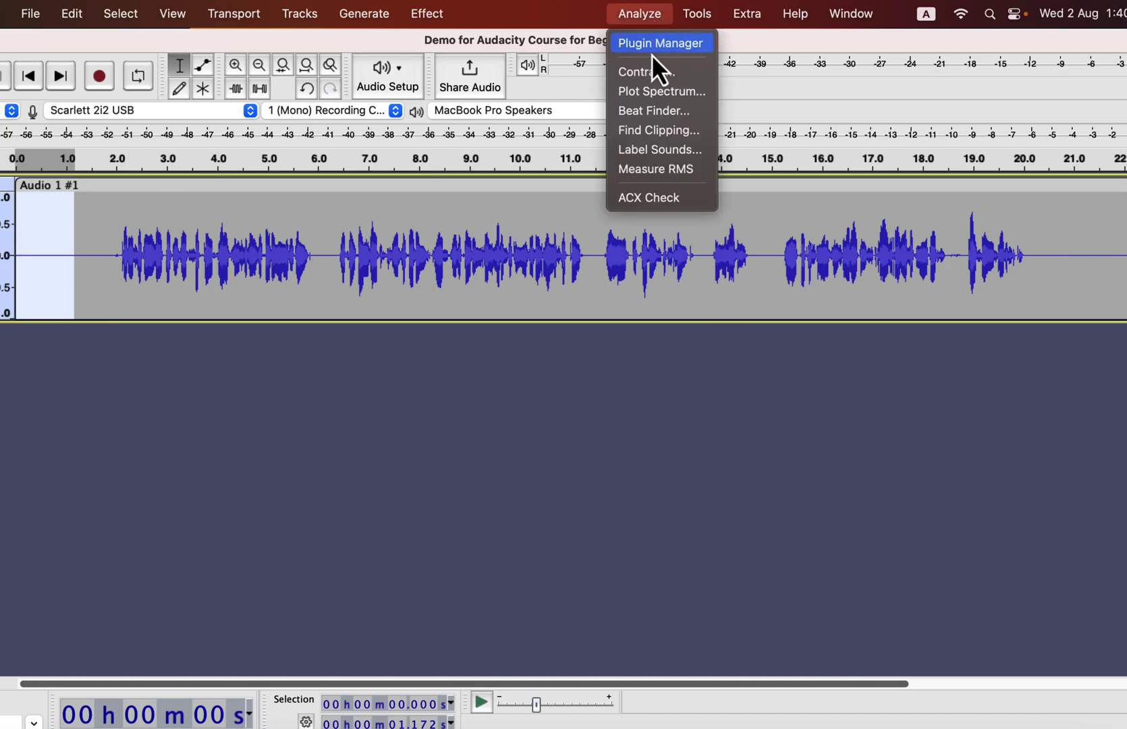
click(653, 93)
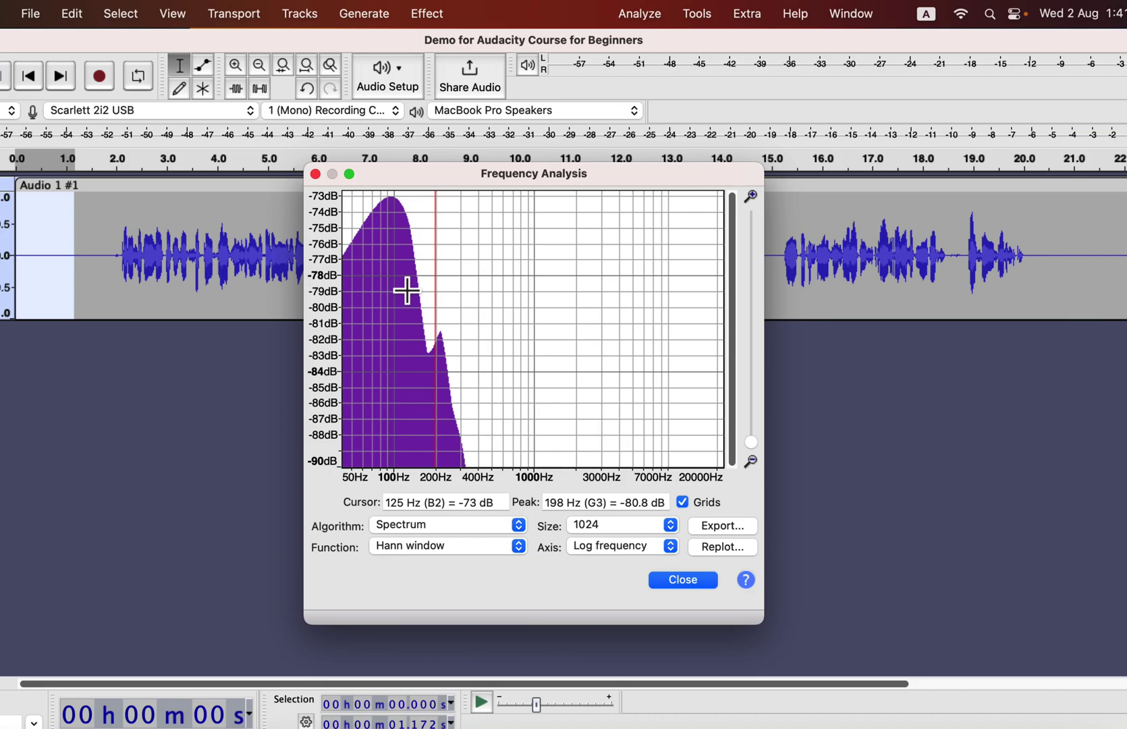
click(315, 174)
click(106, 233)
key(space)
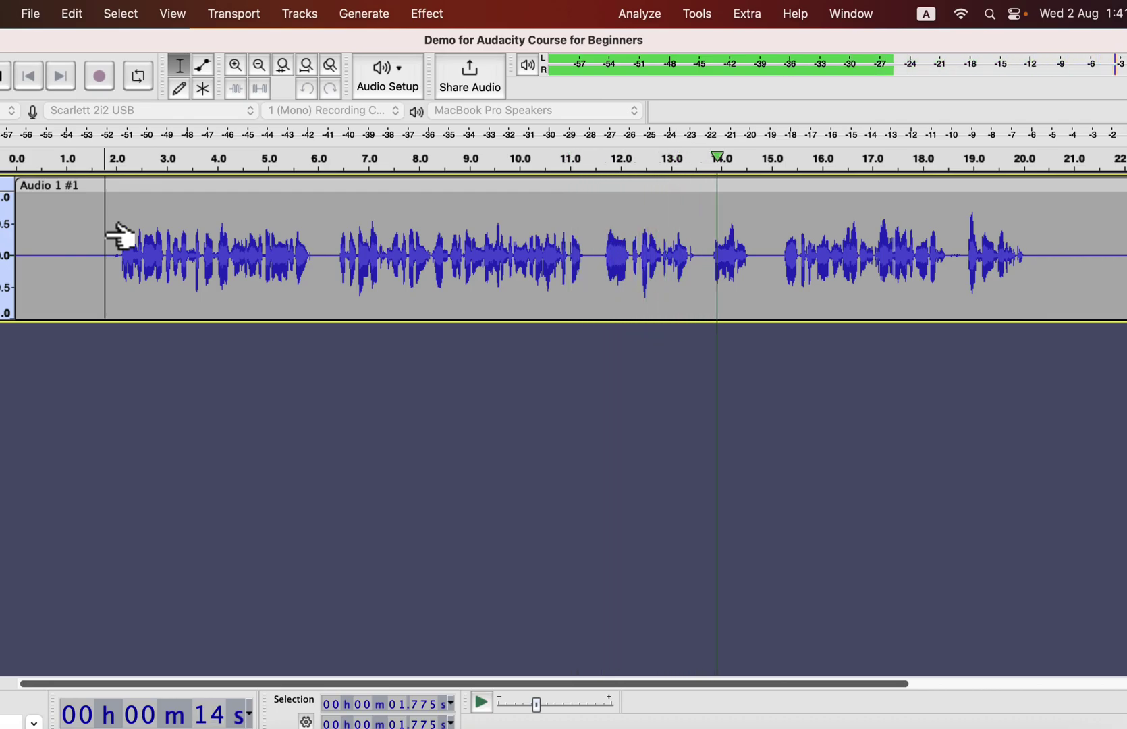
- Stop playback of the noise-reduced speech track
key(space)
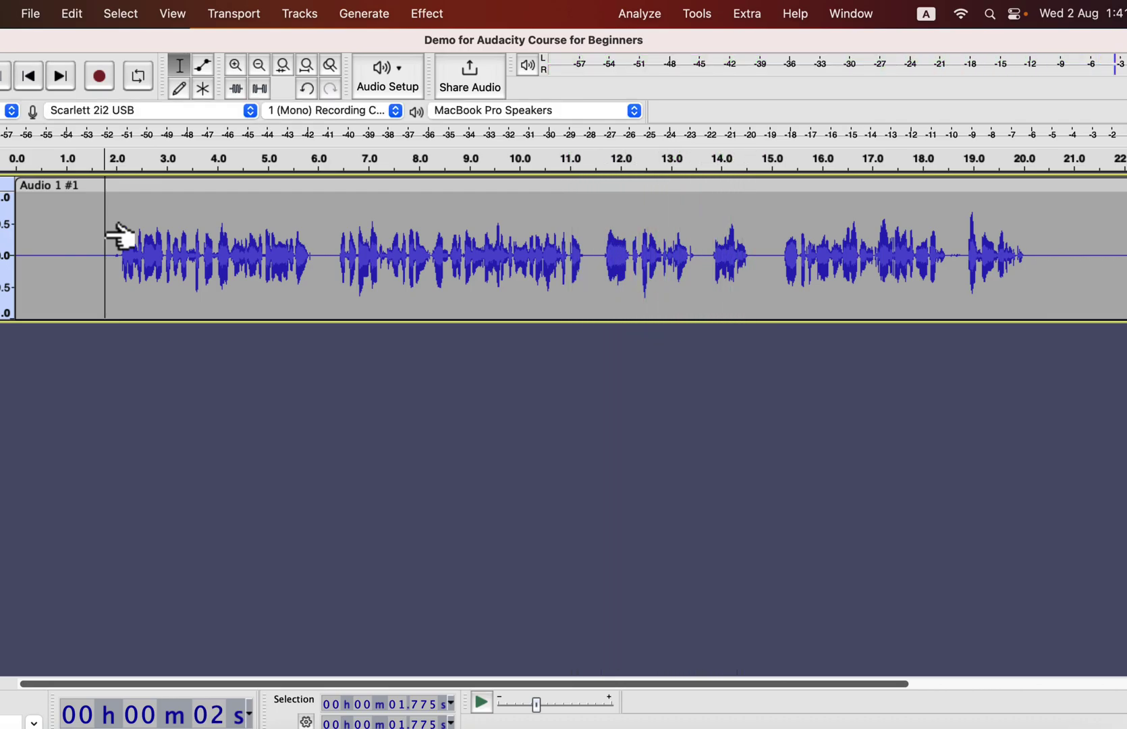